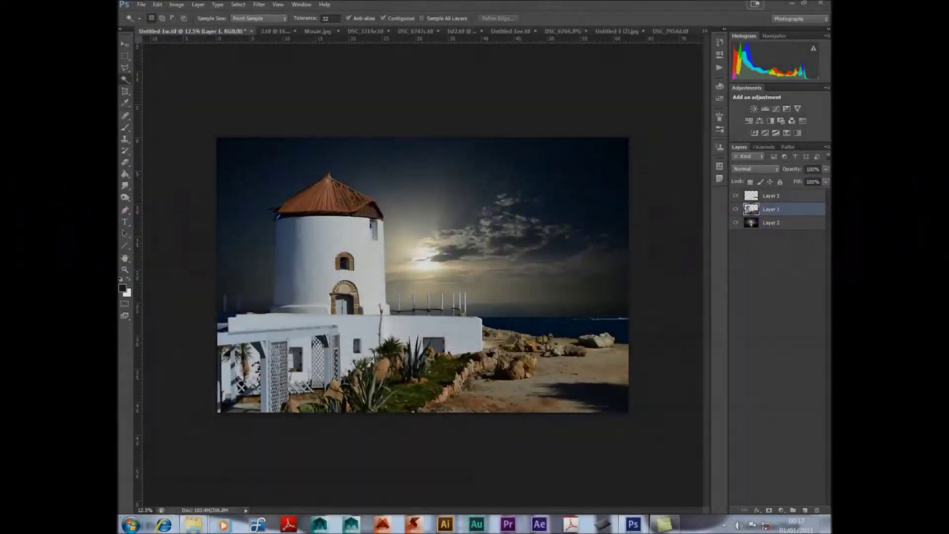
Zoom in on the eave and delete the light-blue sky patches beneath it.
key("ctrl+plus")
key("ctrl+plus")
key("ctrl+plus")
key("ctrl+plus")
scroll(423, 274, "left", 10)
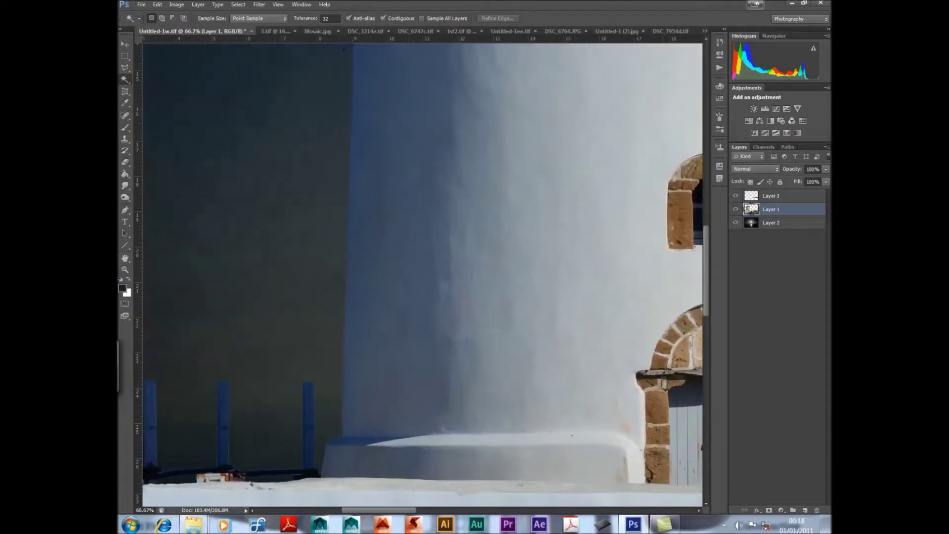
scroll(423, 274, "up", 5)
key("ctrl+plus")
key("ctrl+plus")
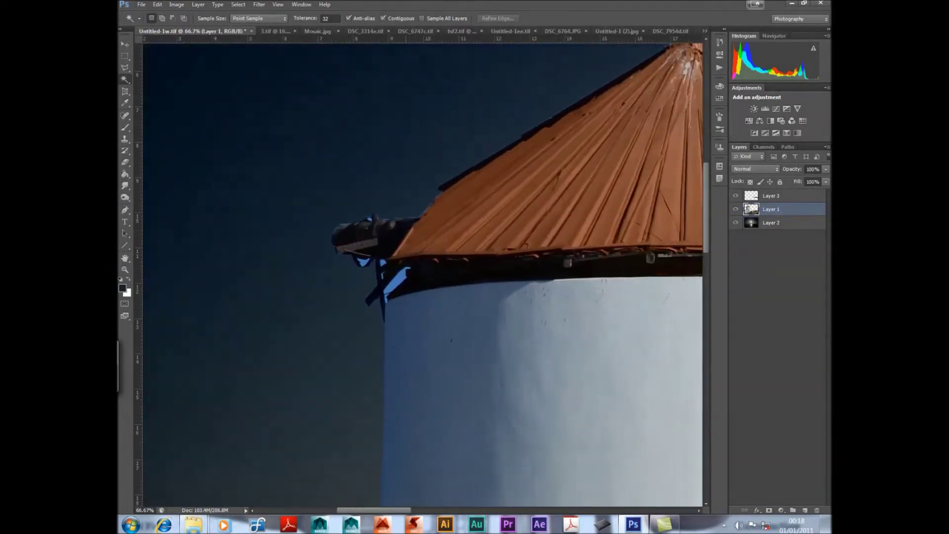
key("ctrl+plus")
key("ctrl+plus")
left_click(277, 296)
key("Delete")
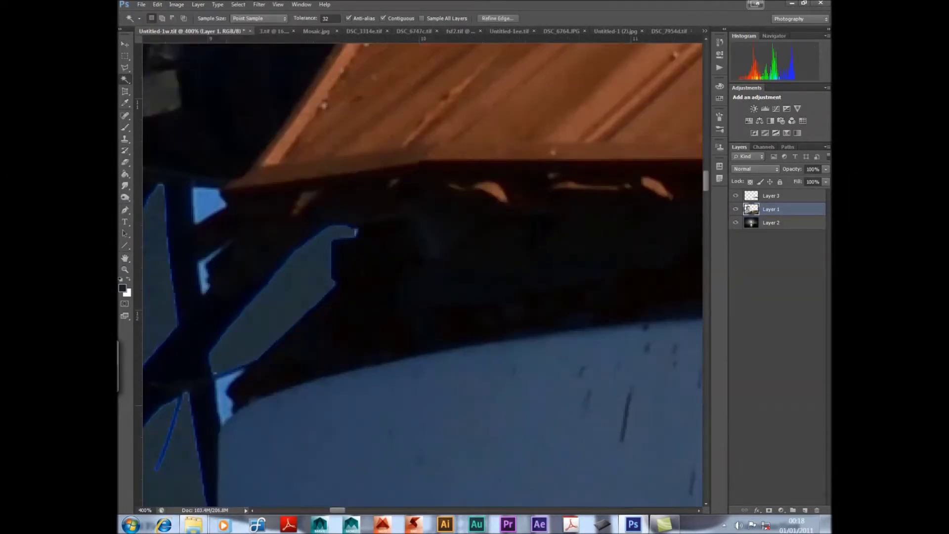
left_click(157, 5)
left_click(170, 78)
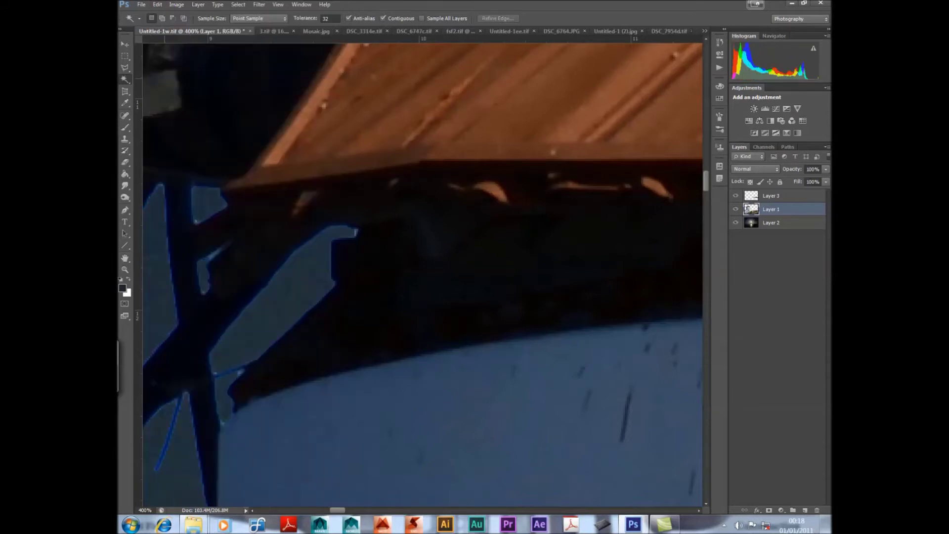
key("e")
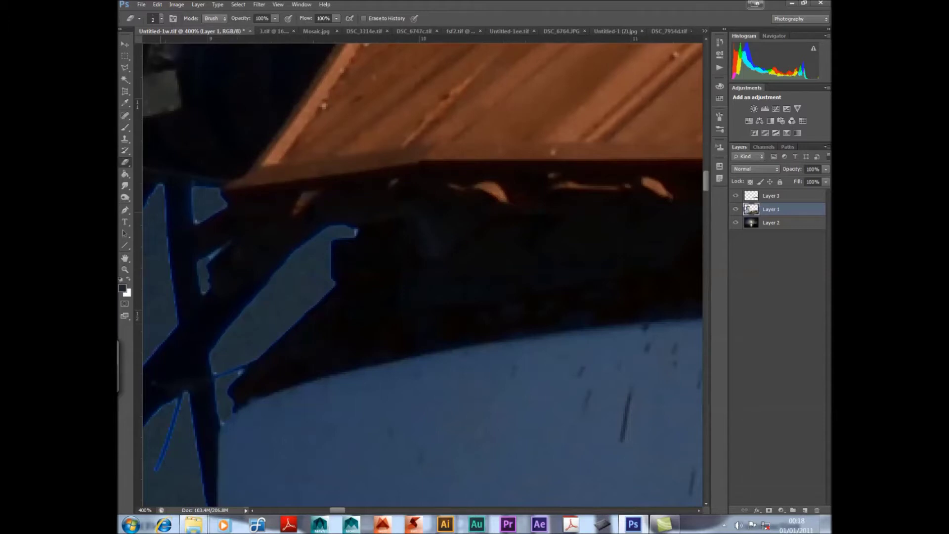
Magic-wand select and delete the remaining light-blue sky holes beside the roof beam.
key("ctrl+1")
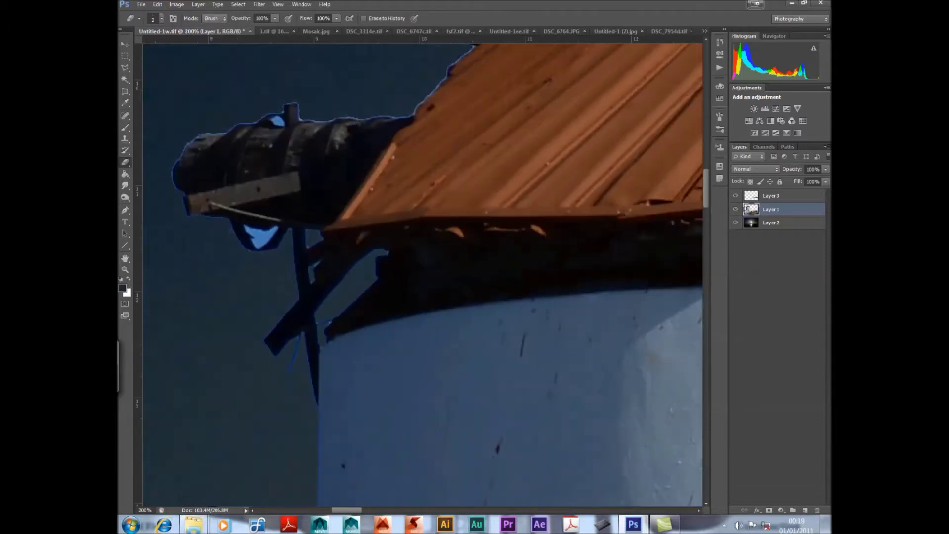
scroll(325, 220, "up", 1)
scroll(324, 219, "up", 1)
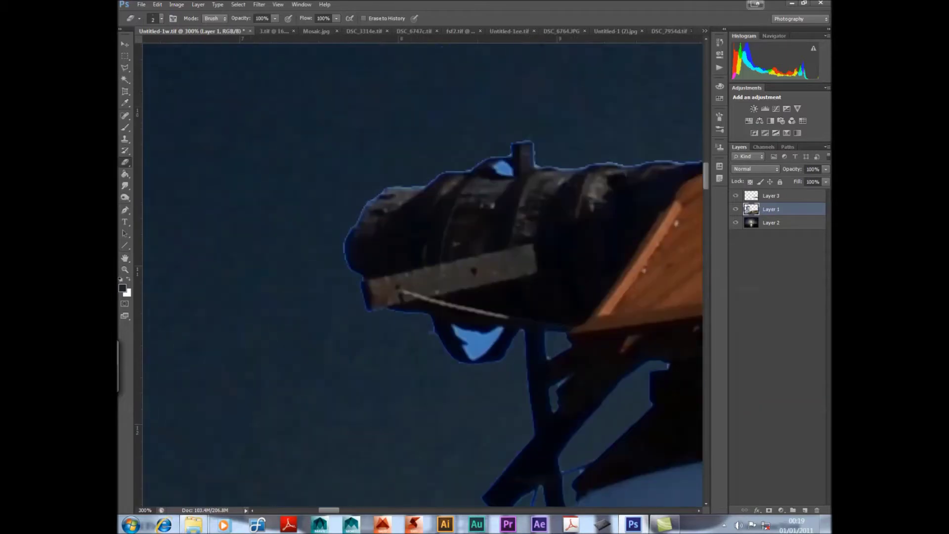
scroll(325, 220, "up", 1)
scroll(325, 219, "up", 1)
key("w")
left_click(527, 160)
left_click(495, 391, "shift")
left_click(157, 5)
left_click(163, 129)
key("ctrl+0")
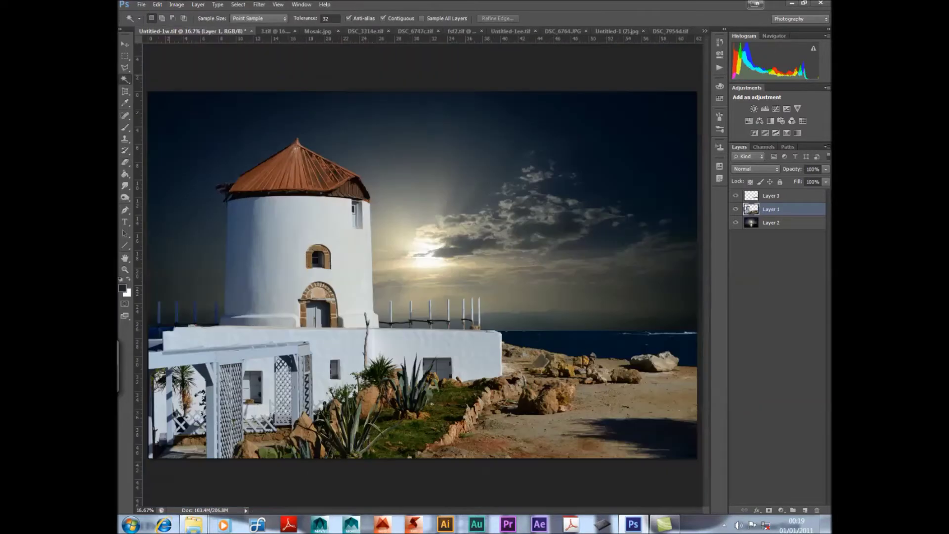
Compare the result by hiding and showing Layer 3, then make Layer 3 active.
key("ctrl+plus")
key("ctrl+plus")
key("ctrl+plus")
scroll(423, 274, "down", 3)
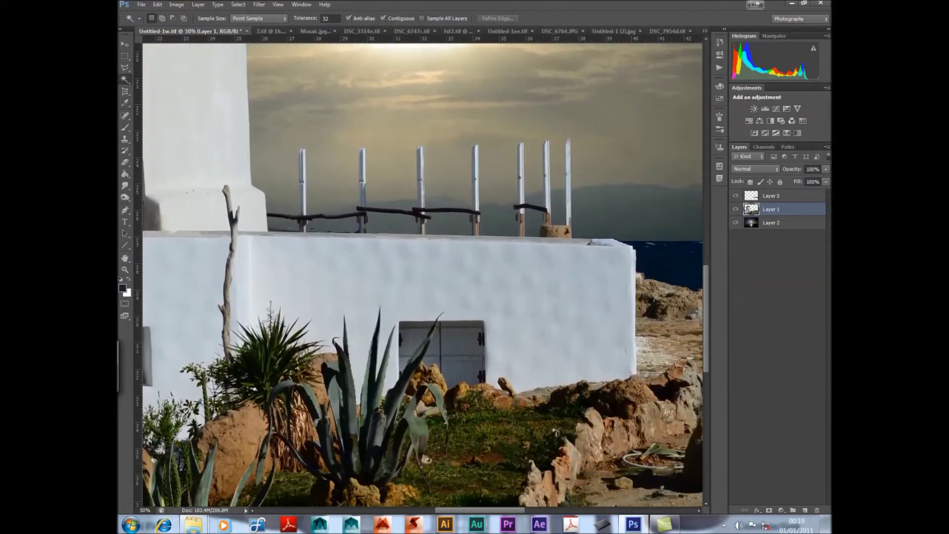
scroll(422, 275, "right", 2)
scroll(423, 275, "right", 6)
left_click(736, 195)
scroll(422, 275, "right", 3)
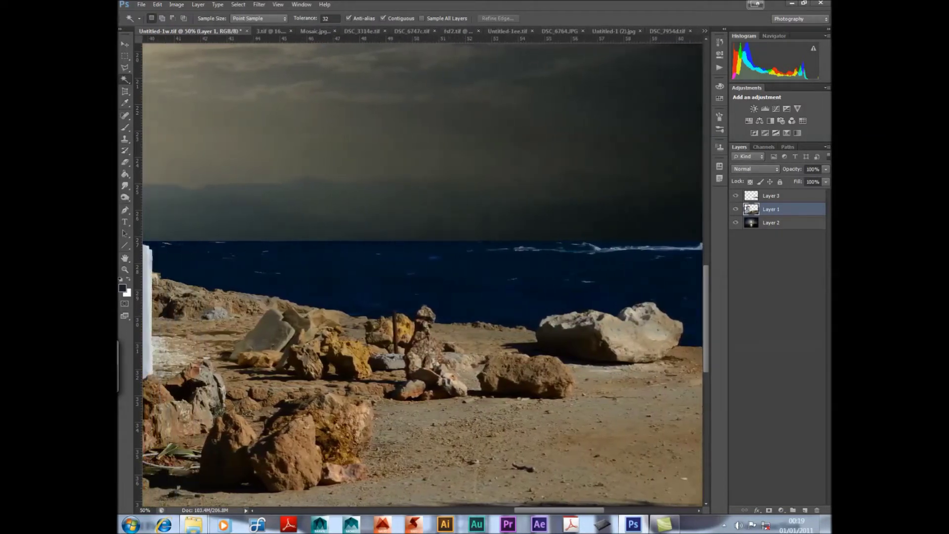
left_click(736, 195)
left_click(776, 196)
Set the Eraser size to 18, then close the night-sky composite.
key("e")
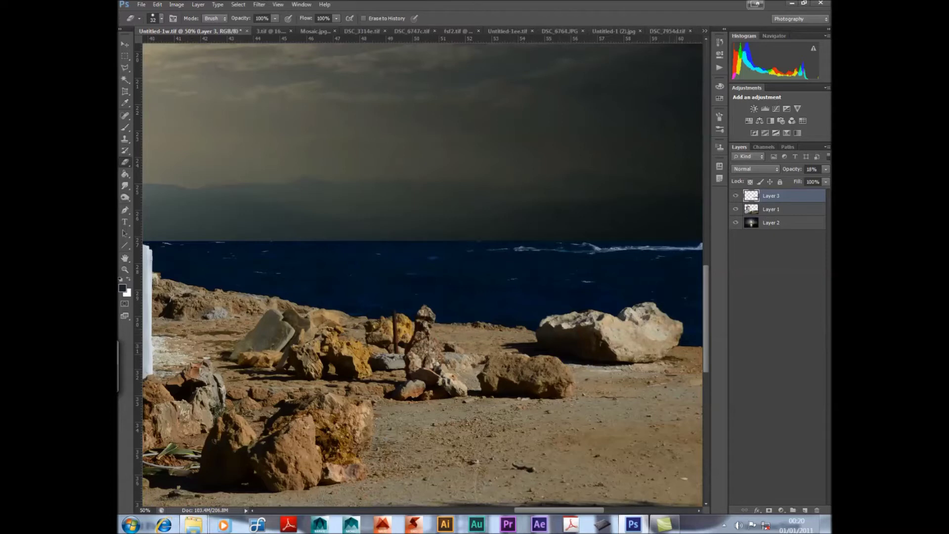
left_click(161, 18)
double_click(228, 152)
key("ctrl+w")
Answer the save prompt and erase the grey sky along the ridge and top left on Layer 1.
key("n")
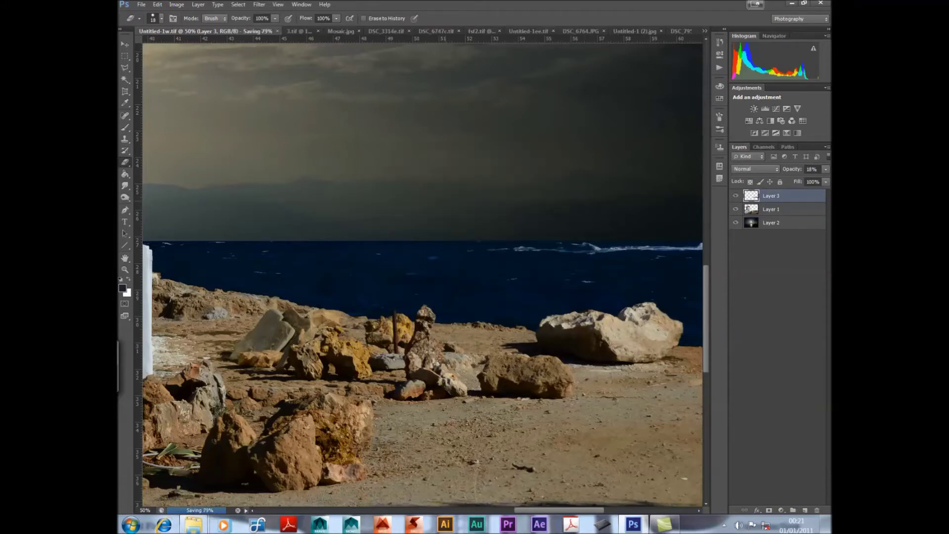
key("ctrl+1")
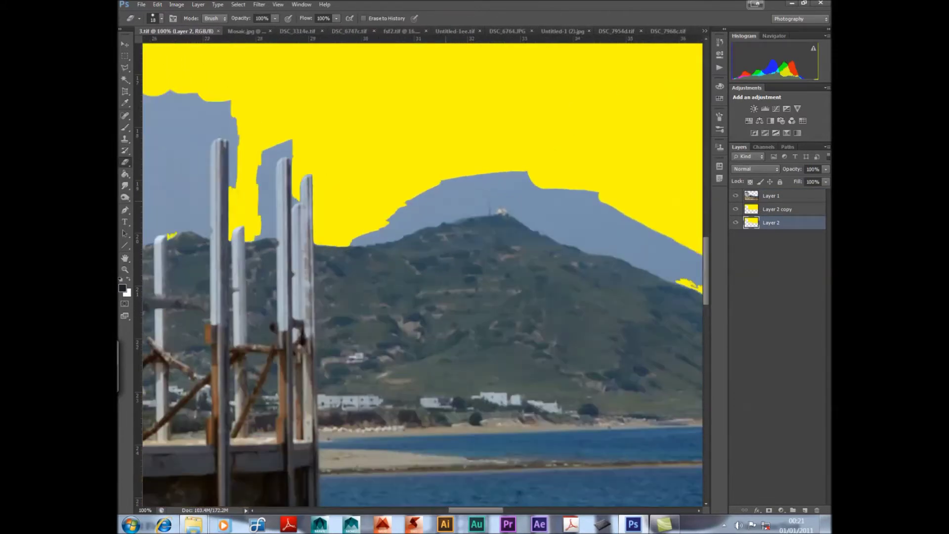
key("alt+shift+]")
left_click_drag(396, 210, 497, 174)
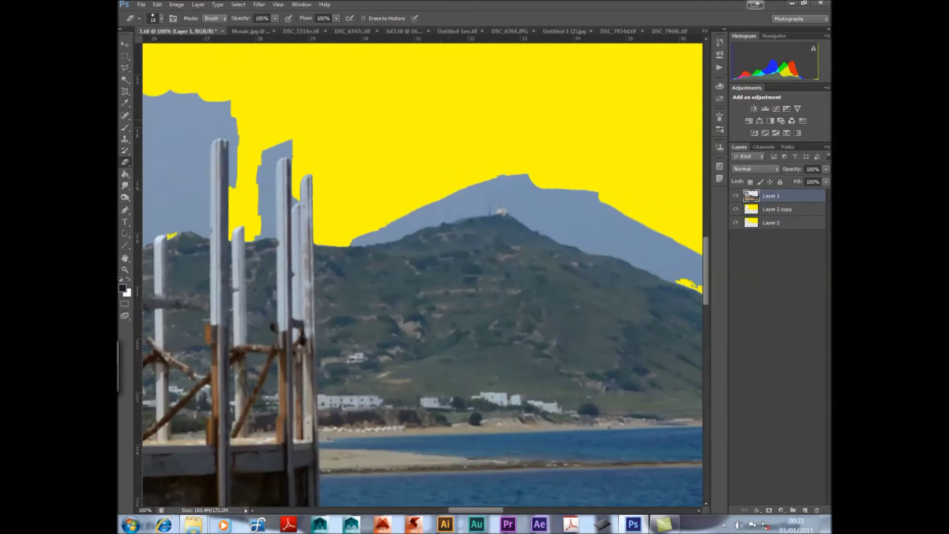
left_click_drag(230, 108, 146, 99)
Hide the yellow background layers, briefly checking Layer 2 before hiding it again.
key("ctrl+minus")
key("ctrl+minus")
key("ctrl+minus")
left_click(735, 195, "alt")
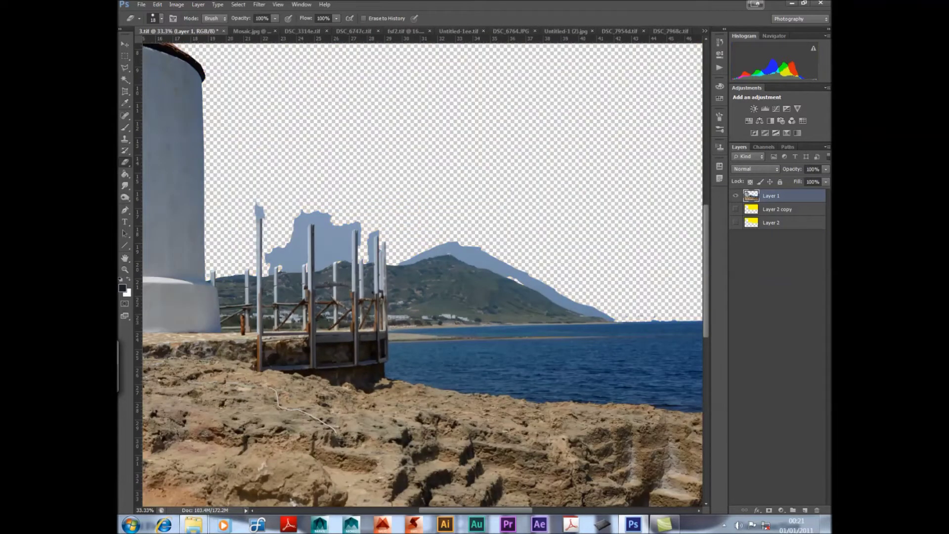
key("ctrl+minus")
key("ctrl+minus")
key("alt+bracketleft")
key("alt+bracketleft")
key("ctrl+comma")
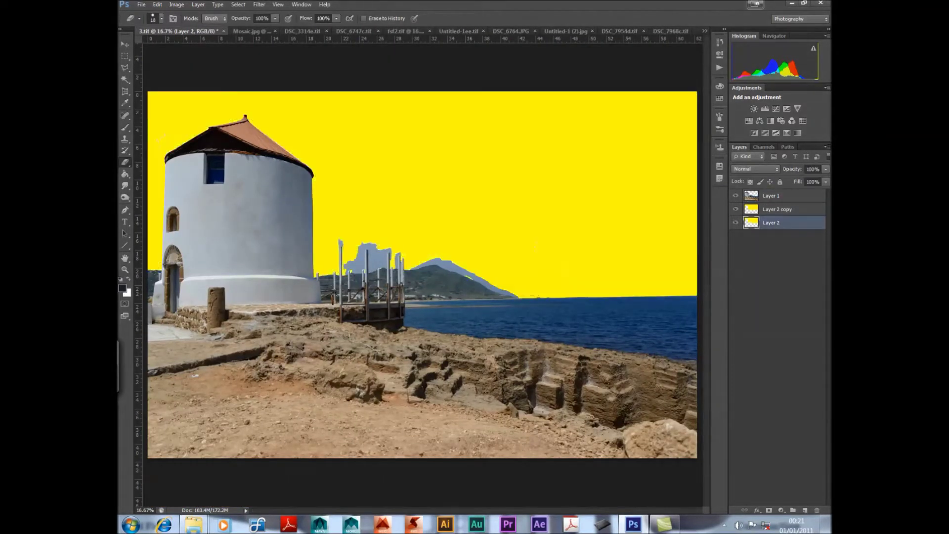
key("ctrl+comma")
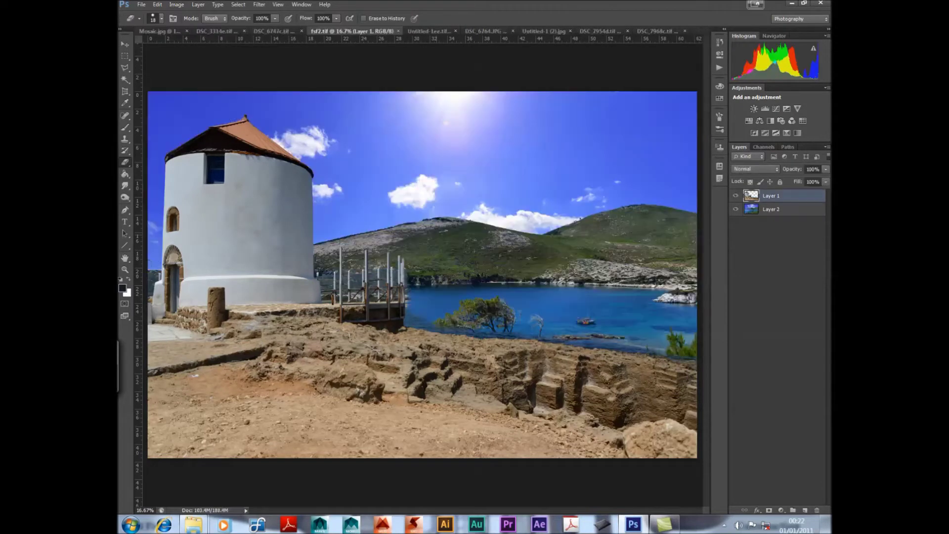
Shift the windmill layer's colours slightly and erase old water at the tree's lower left.
key("ctrl+shift+b")
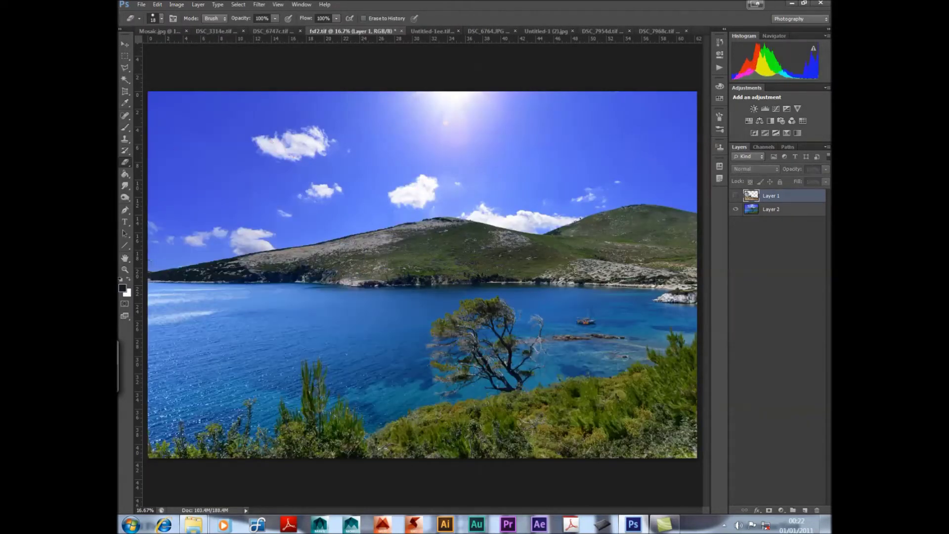
key("ctrl+plus")
key("ctrl+plus")
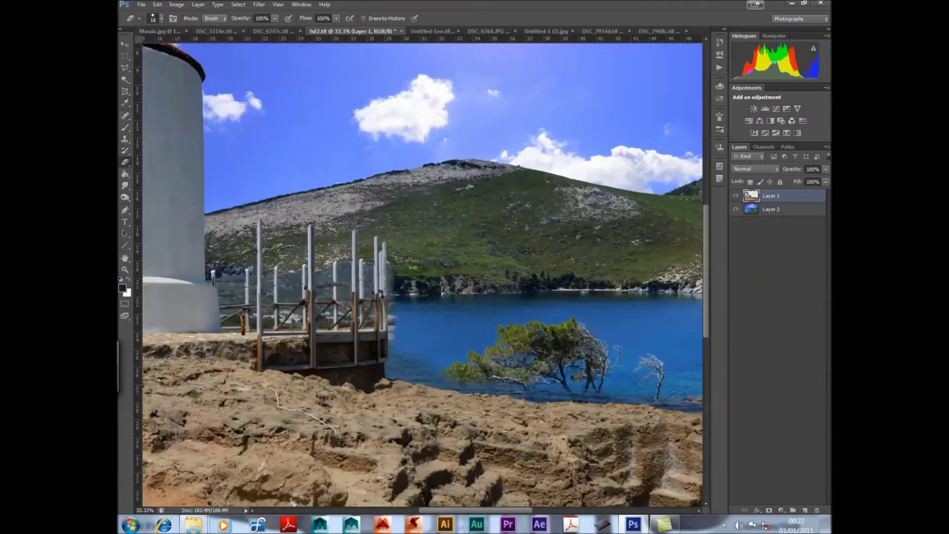
key("ctrl+plus")
left_click_drag(401, 422, 578, 446)
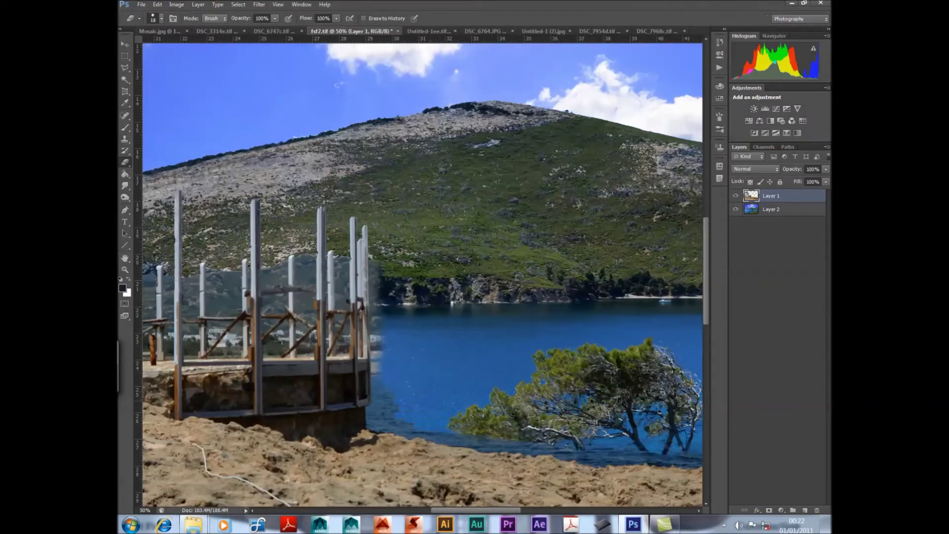
Erase the old shoreline near the poles and below the tree to reveal blue water.
key("ctrl+plus")
key("ctrl+plus")
key("ctrl+plus")
scroll(422, 275, "down", 2)
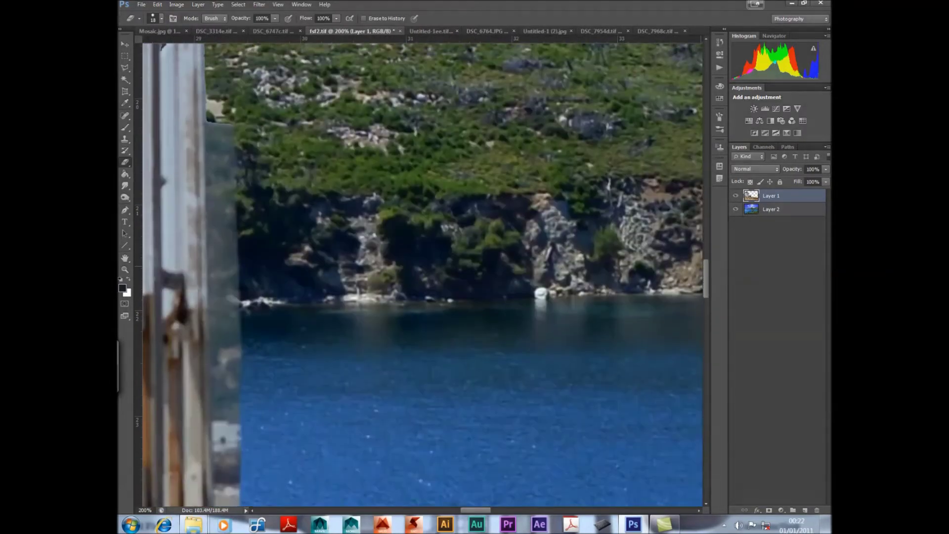
scroll(423, 274, "left", 2)
scroll(423, 274, "down", 5)
left_click_drag(403, 250, 351, 299)
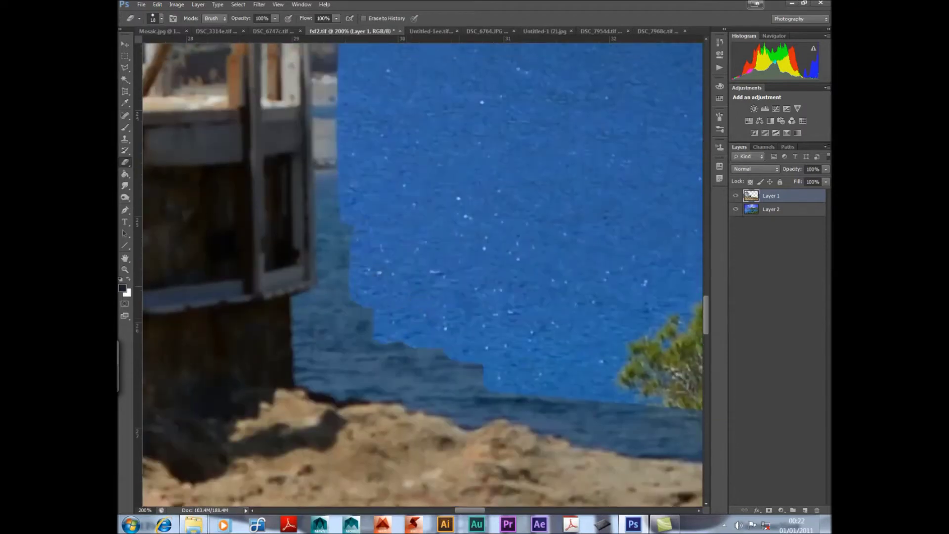
left_click_drag(459, 365, 356, 317)
left_click_drag(346, 257, 351, 373)
mouse_move(321, 321)
left_mouse_down()
mouse_move(495, 398)
mouse_move(628, 410)
left_mouse_up()
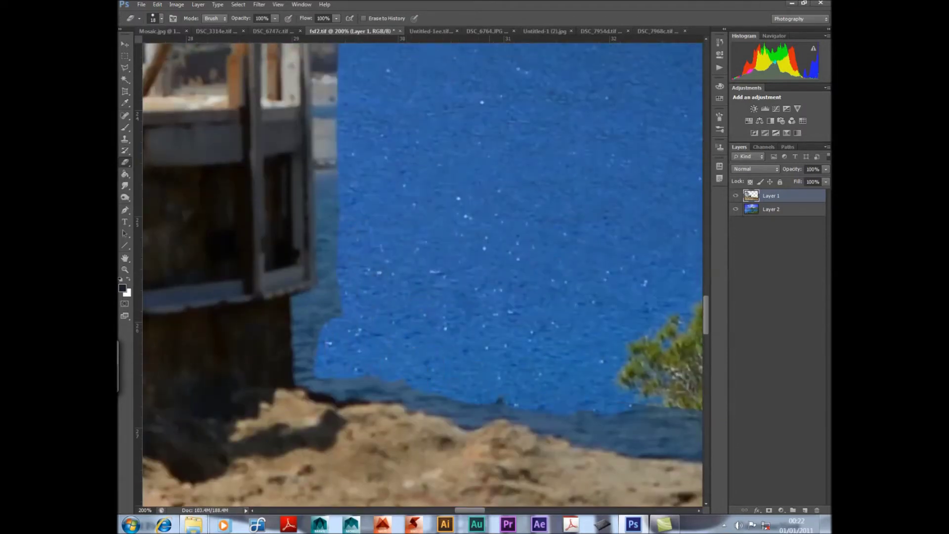
scroll(422, 275, "right", 5)
left_click_drag(482, 447, 188, 415)
Erase old water along the shoreline so the top layer blends into the blue sea.
scroll(422, 274, "right", 5)
scroll(422, 274, "down", 3)
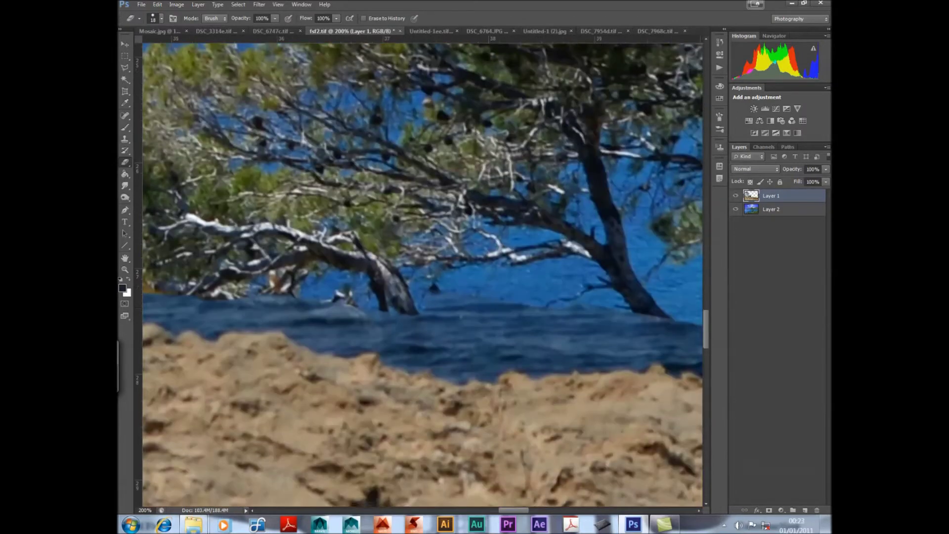
left_click_drag(612, 321, 400, 321)
left_click_drag(686, 346, 331, 326)
left_click_drag(424, 341, 226, 306)
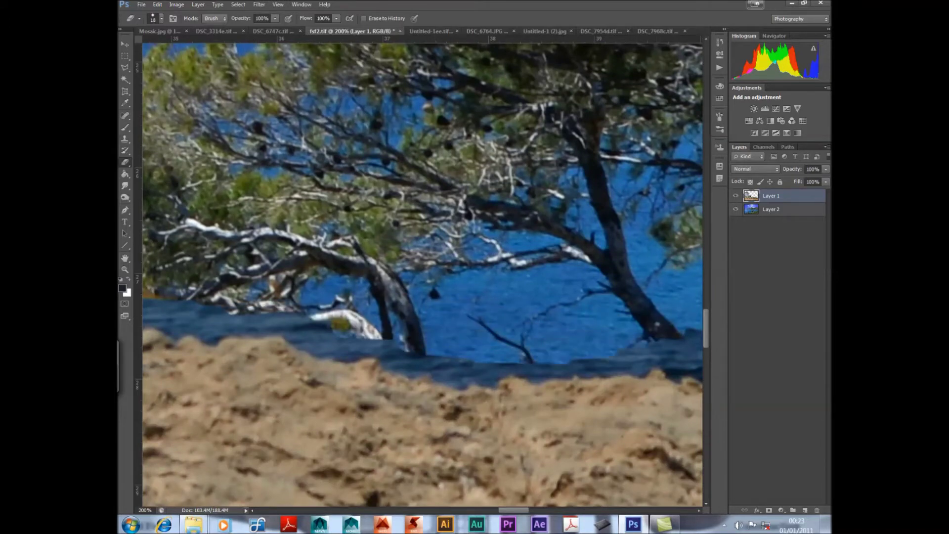
scroll(423, 274, "right", 8)
left_click_drag(632, 375, 208, 346)
left_click_drag(425, 390, 657, 415)
left_click_drag(193, 352, 679, 417)
scroll(422, 274, "right", 5)
Finish blending the water near the boat, rocks and tree, then fit and close the image.
left_click_drag(458, 420, 662, 422)
scroll(422, 274, "left", 5)
scroll(423, 275, "right", 8)
left_click_drag(475, 430, 329, 452)
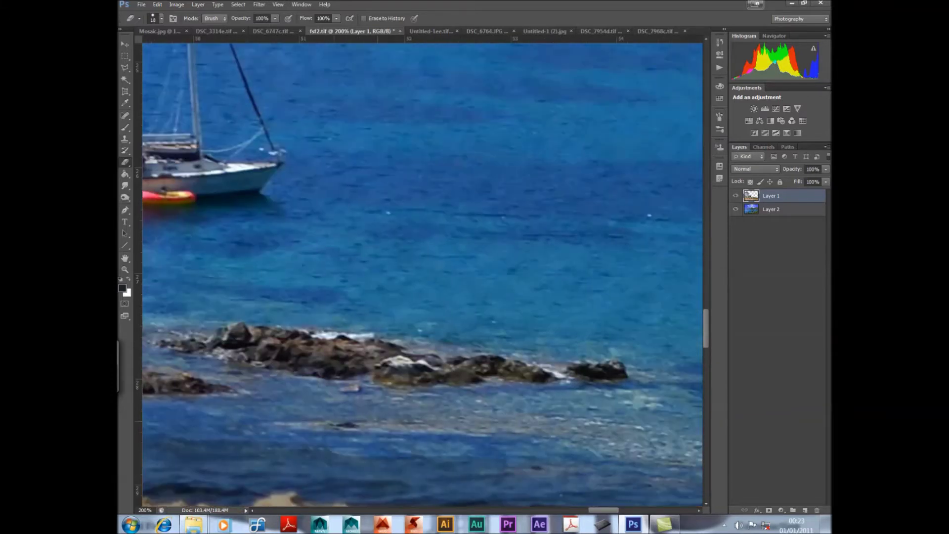
scroll(422, 274, "down", 5)
mouse_move(223, 274)
left_mouse_down()
mouse_move(390, 301)
mouse_move(657, 312)
left_mouse_up()
scroll(423, 274, "right", 5)
left_click_drag(470, 351, 198, 321)
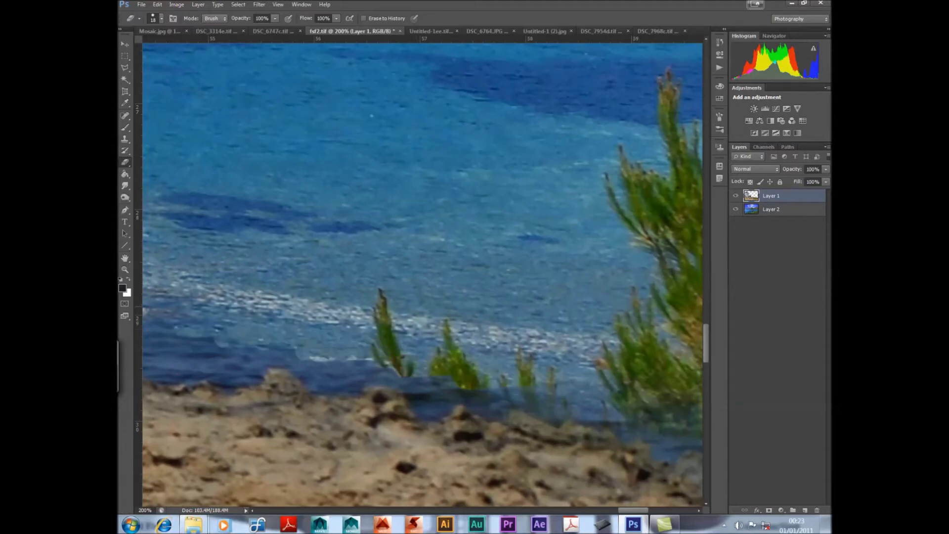
key("ctrl+0")
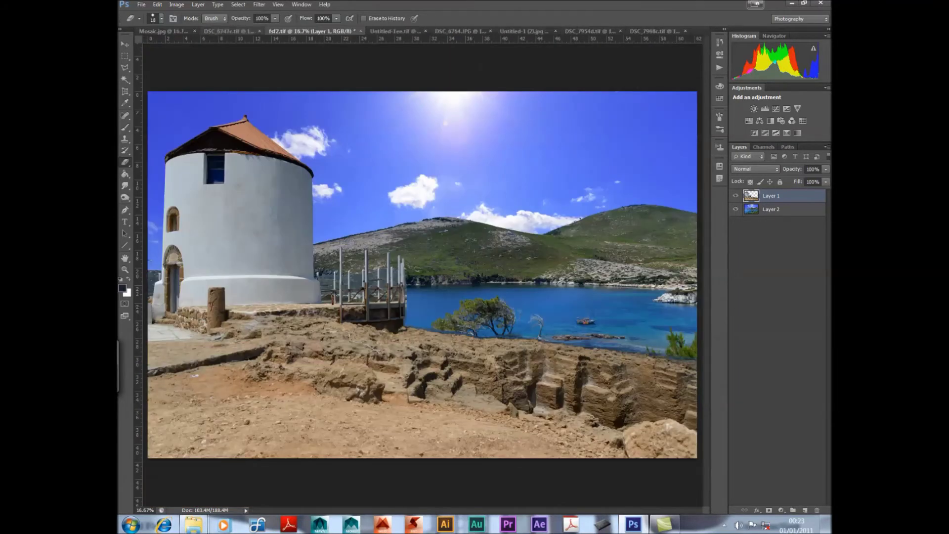
key("ctrl+w")
Save changes to fsf2.tif, then inspect and close the cloudy windmill document.
key("Return")
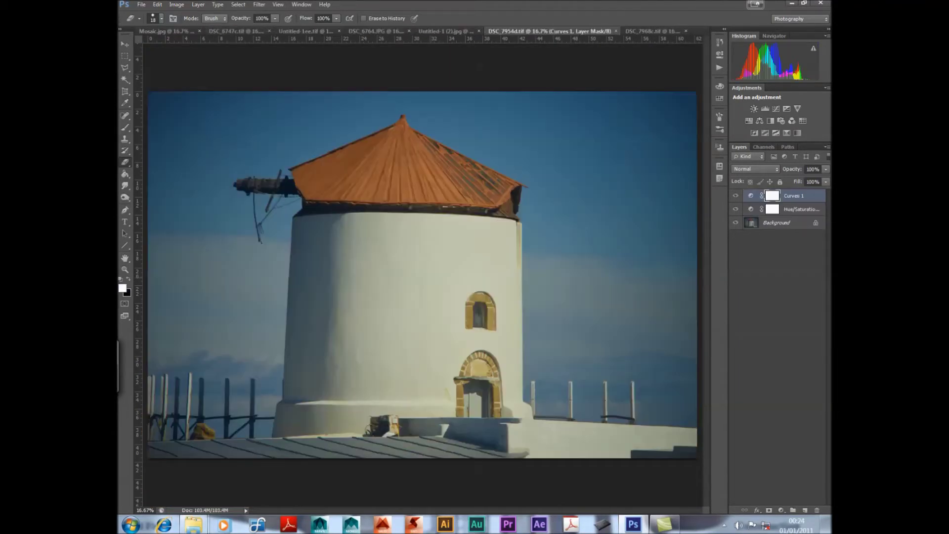
key("ctrl+Tab")
key("ctrl+shift+Tab")
key("ctrl+Tab")
key("ctrl+shift+Tab")
key("ctrl+Tab")
key("ctrl+plus")
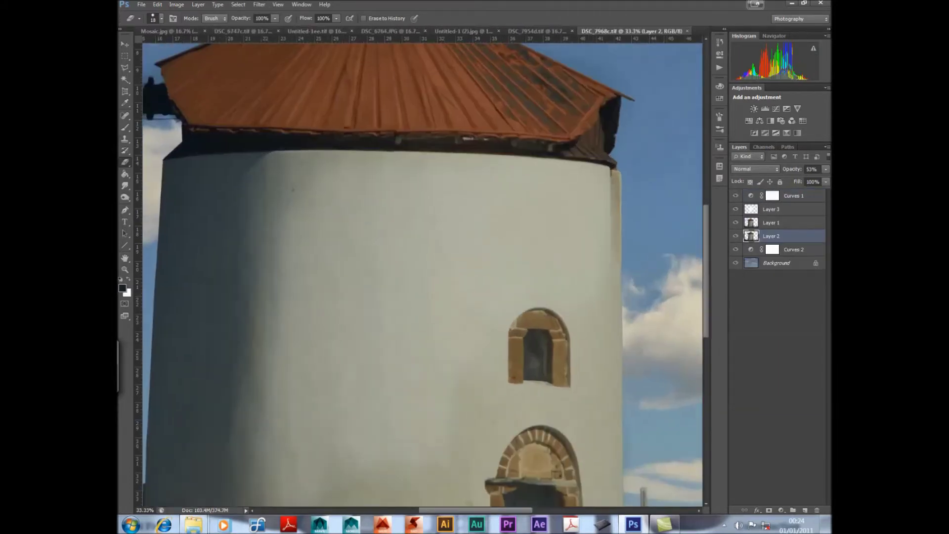
key("ctrl+plus")
scroll(423, 267, "right", 5)
scroll(423, 267, "right", 5)
key("ctrl+plus")
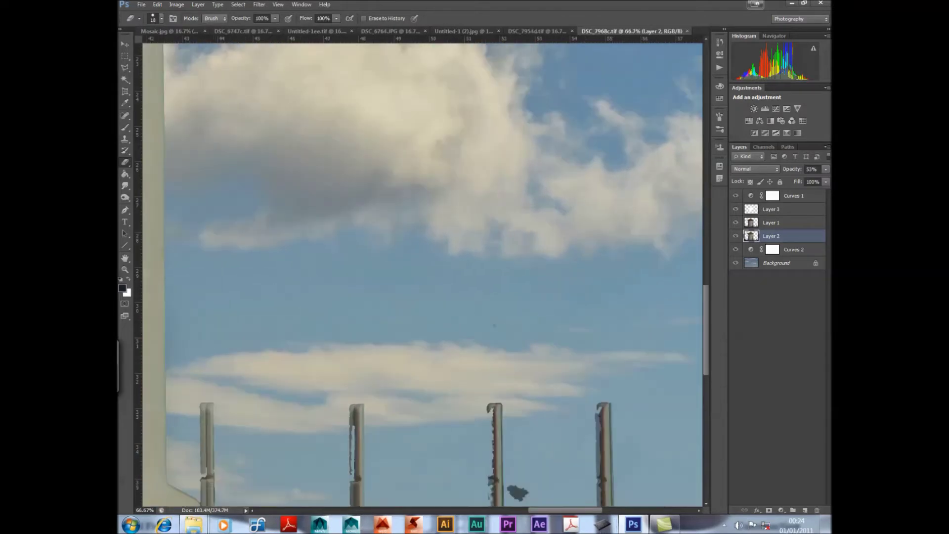
scroll(423, 274, "down", 1)
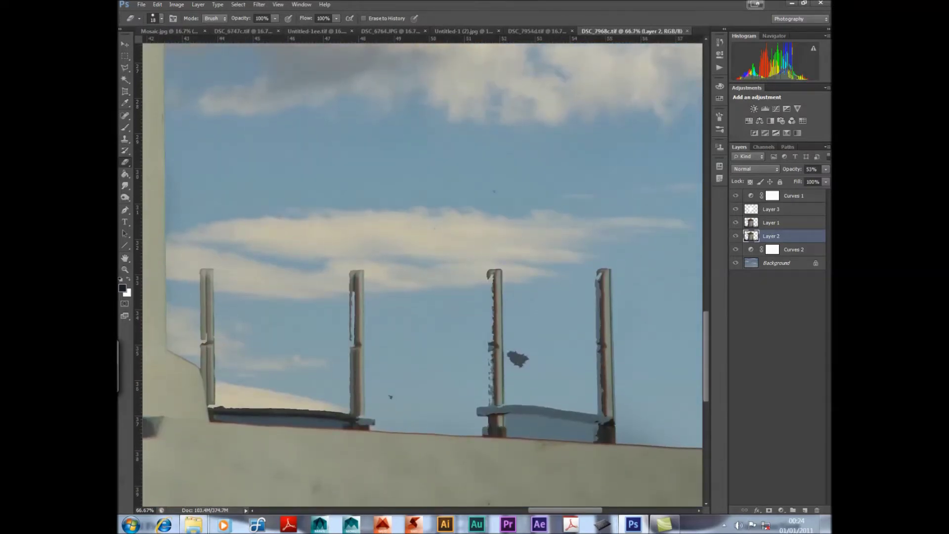
key("ctrl+w")
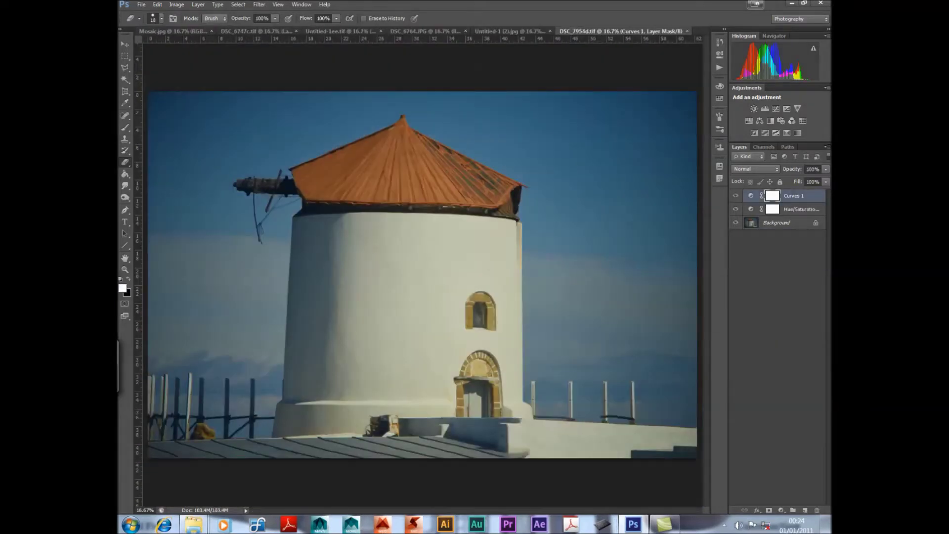
Inspect the railings and close the windmill tower document, then close Untitled-1 (2).jpg.
key("ctrl+plus")
key("ctrl+plus")
scroll(422, 275, "right", 5)
key("ctrl+plus")
key("ctrl+plus")
scroll(423, 274, "right", 5)
key("ctrl+plus")
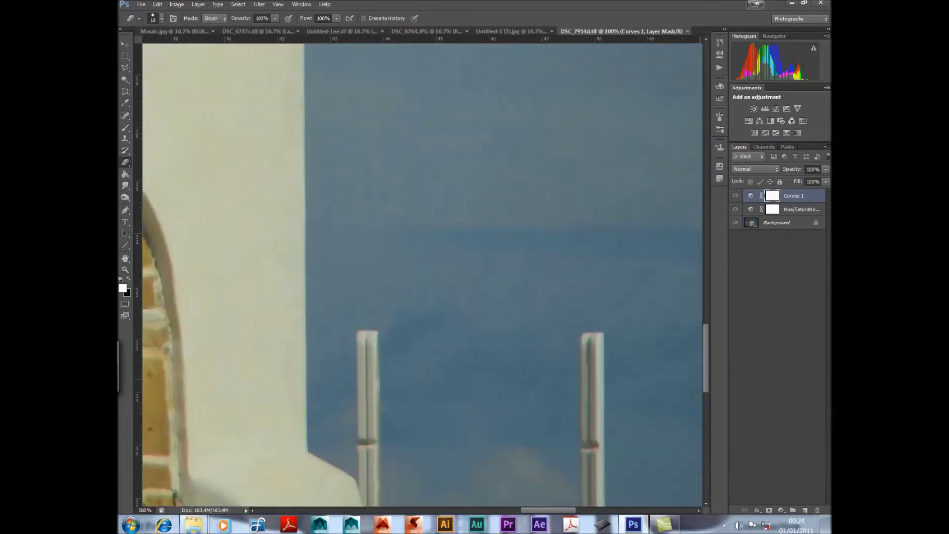
key("ctrl+w")
key("ctrl+shift+Tab")
key("ctrl+Tab")
key("ctrl+shift+Tab")
key("ctrl+Tab")
key("ctrl+w")
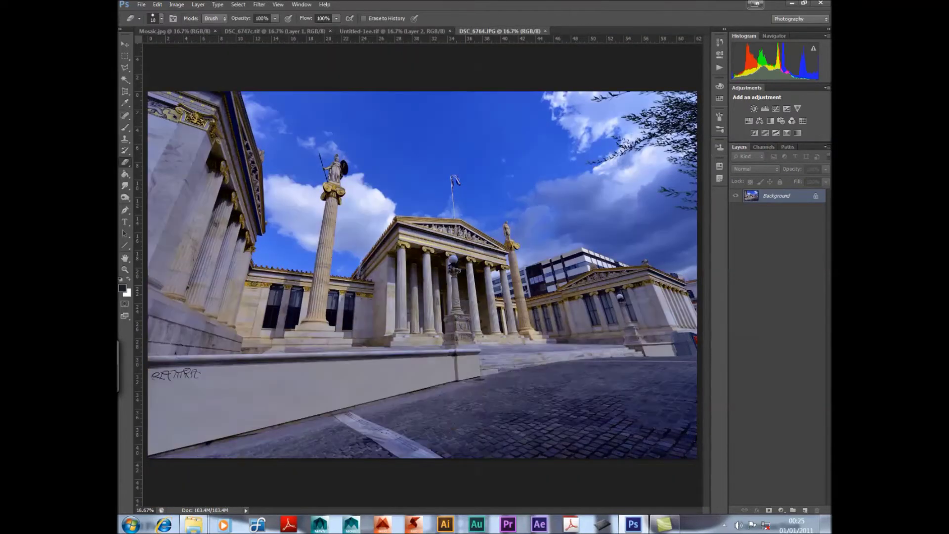
Zoom in on the column bases and add a new empty layer.
key("ctrl+plus")
key("ctrl+plus")
key("ctrl+plus")
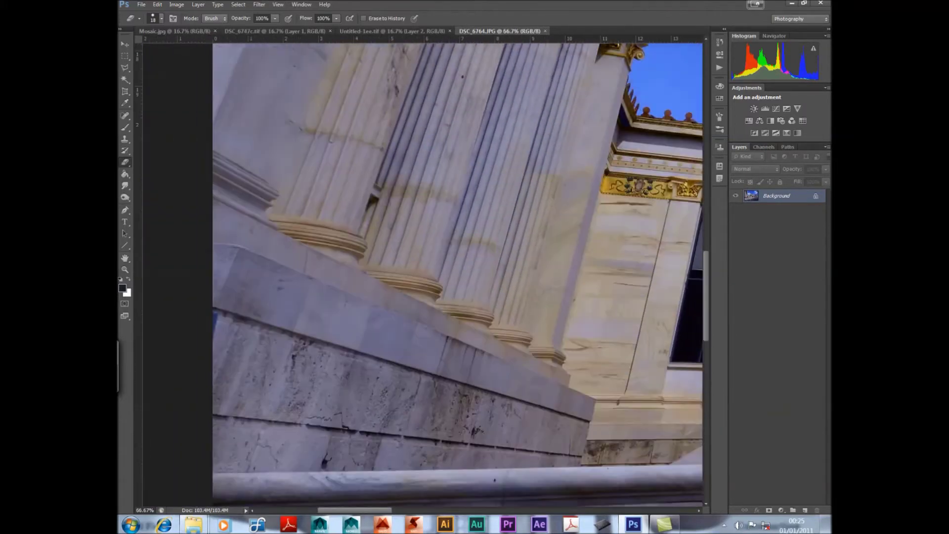
scroll(457, 274, "down", 5)
left_click(198, 5)
left_click(396, 15)
key("Return")
Sample the wall's light grey and paint over the graffiti with a 65-pixel brush.
key("i")
key("alt+bracketright")
key("b")
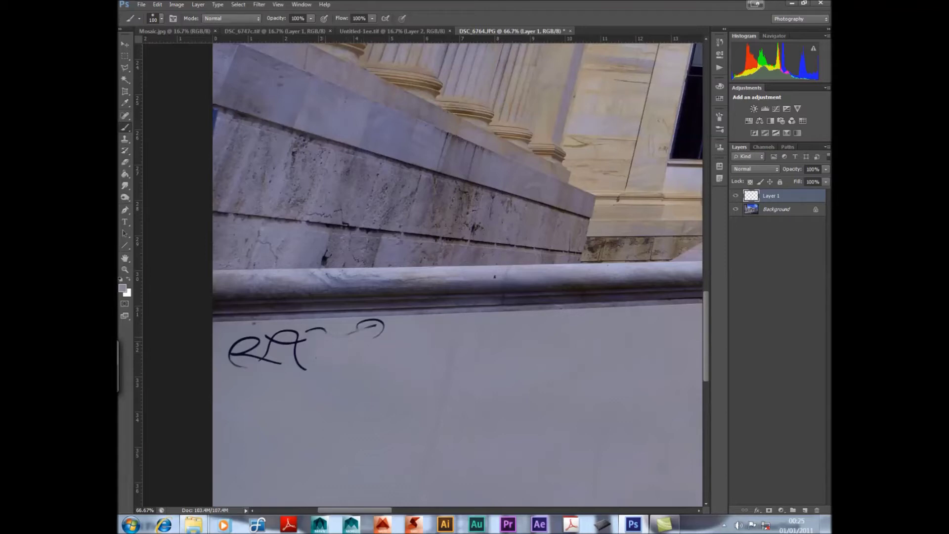
left_click(140, 18)
key("Return")
left_click_drag(298, 352, 299, 368)
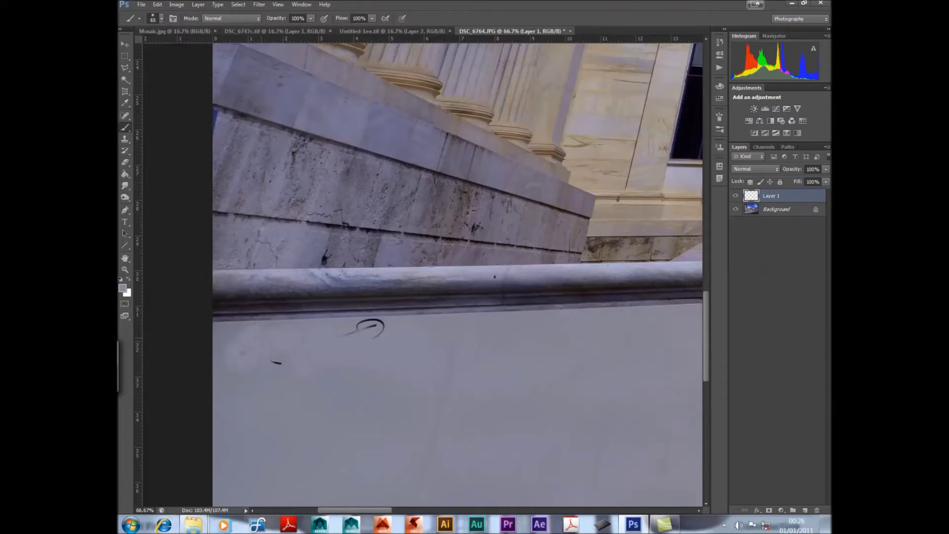
Continue covering the graffiti with brush sizes 48 and 500, resampling the wall colour.
left_click(140, 18)
type("48")
key("Return")
left_click(140, 18)
key("Return")
key("alt+bracketleft")
key("alt+bracketright")
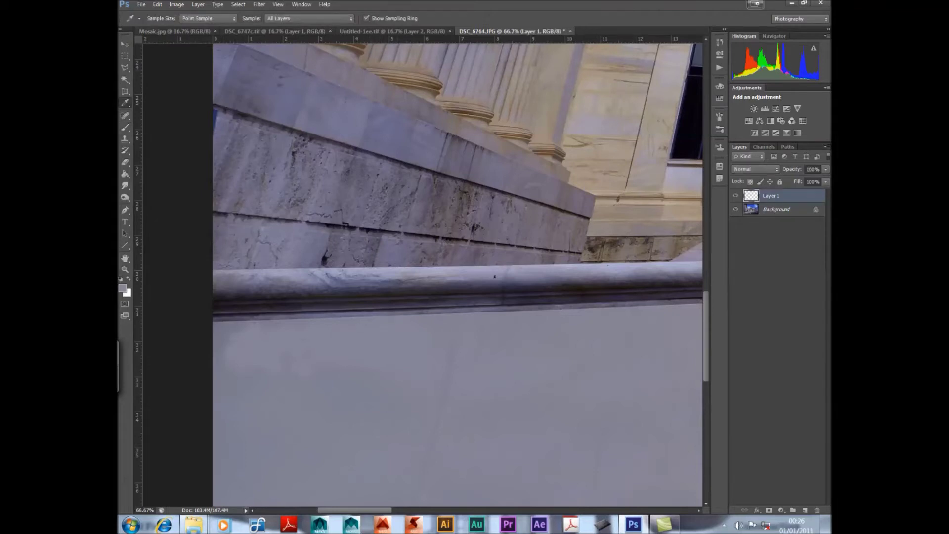
left_click(157, 19)
type("500")
key("Return")
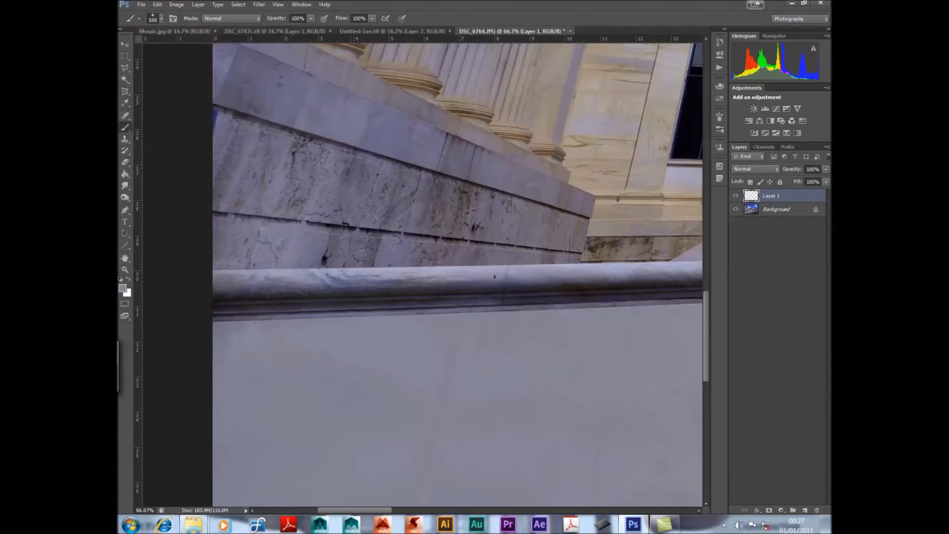
key("e")
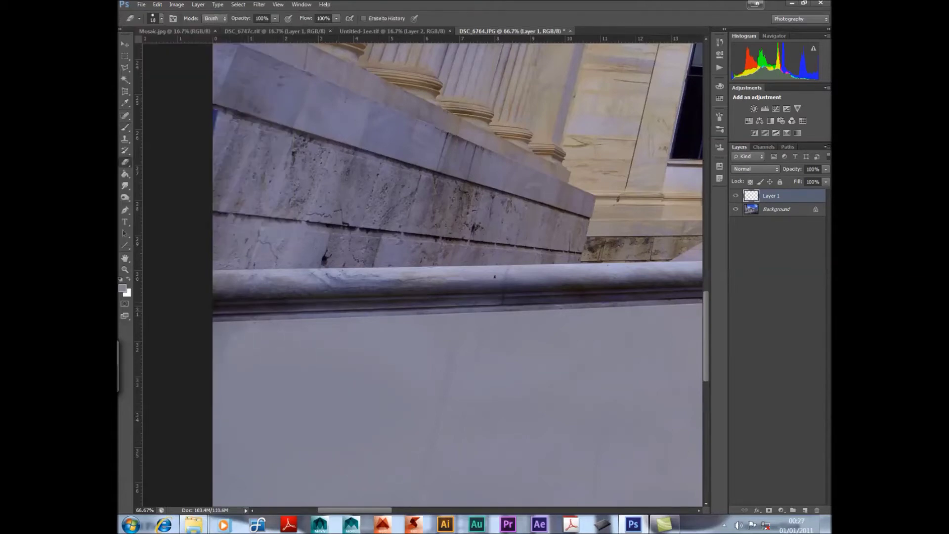
Check the whole photo and cornice, then save it under a new name as TIFF.
key("ctrl+0")
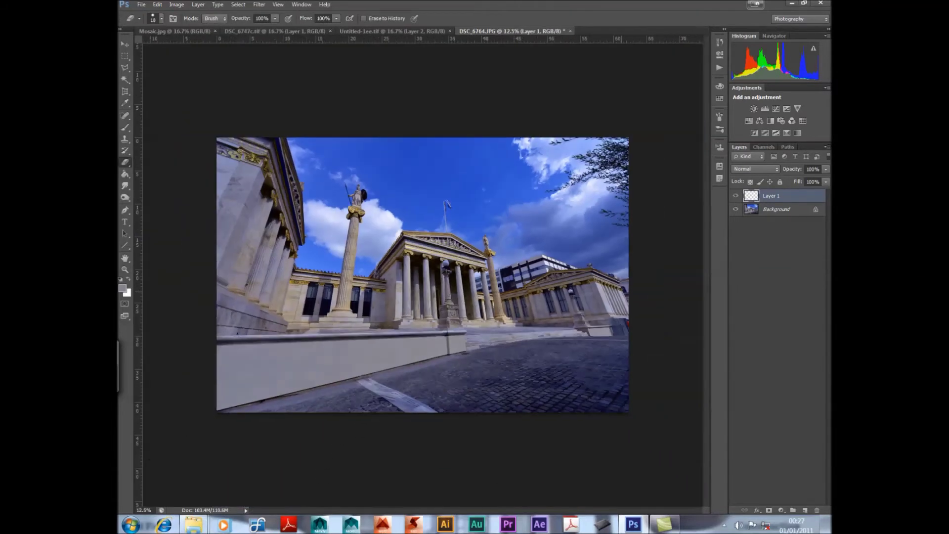
key("ctrl+plus")
key("ctrl+plus")
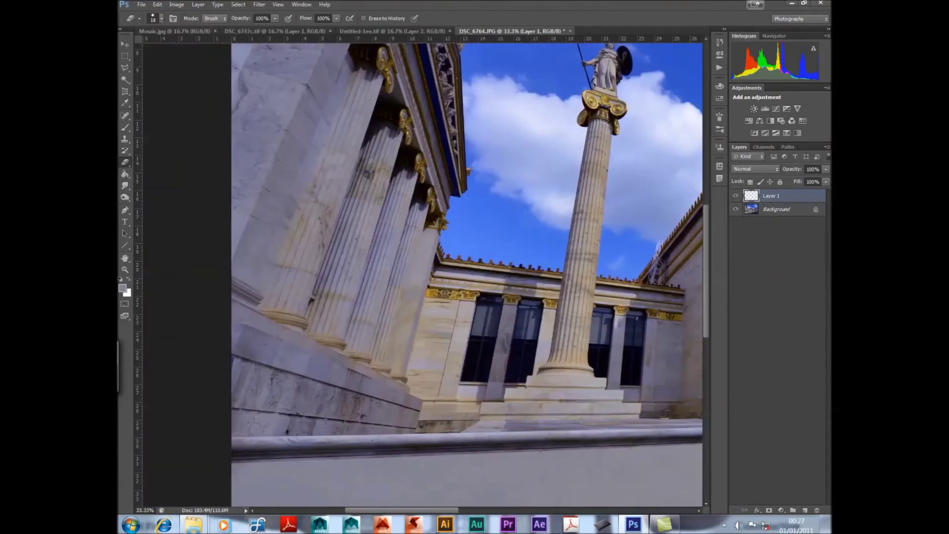
scroll(467, 274, "down", 3)
key("ctrl+0")
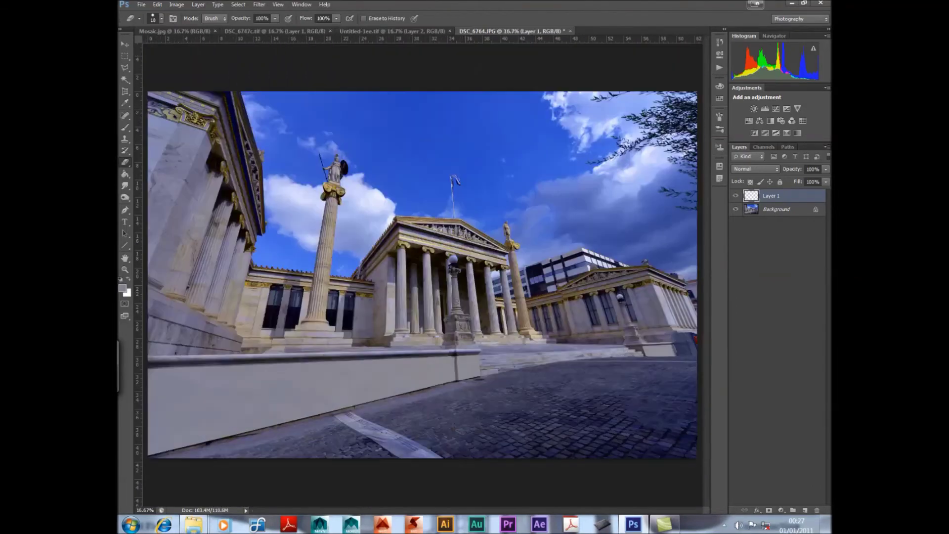
key("ctrl+plus")
key("ctrl+plus")
key("ctrl+plus")
key("ctrl+plus")
key("ctrl+plus")
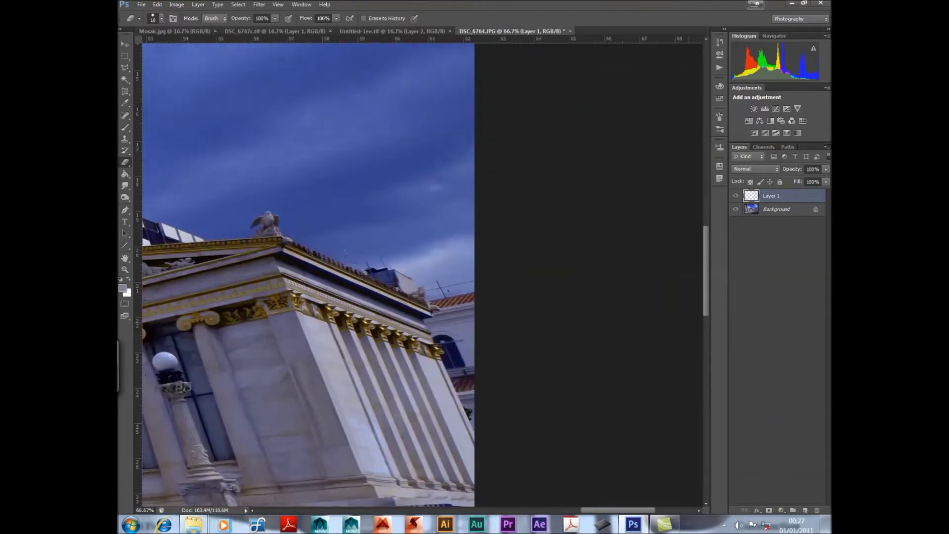
key("ctrl+plus")
key("ctrl+plus")
scroll(400, 274, "right", 5)
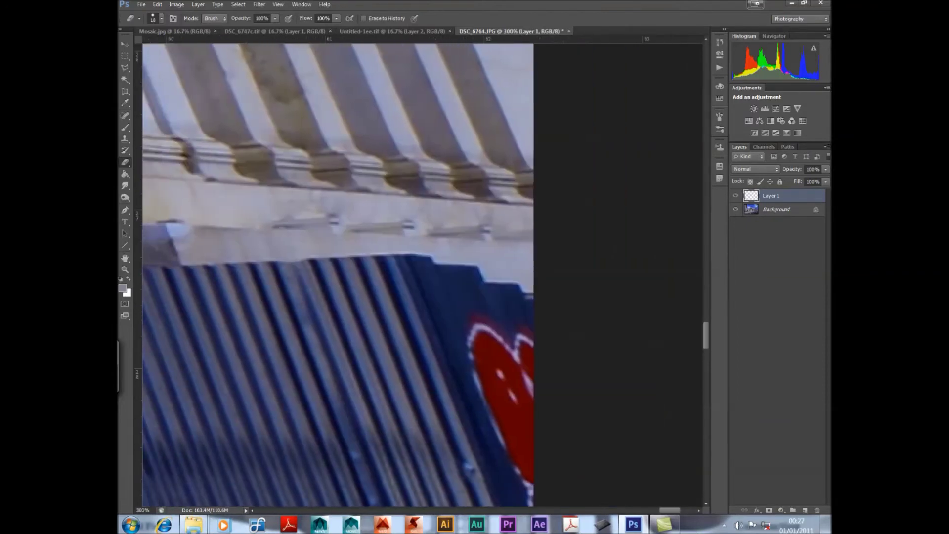
key("ctrl+shift+s")
left_click(494, 394)
Save the Athens photo as a layered TIFF and close it.
left_click(498, 432)
left_click(611, 389)
key("Return")
key("ctrl+w")
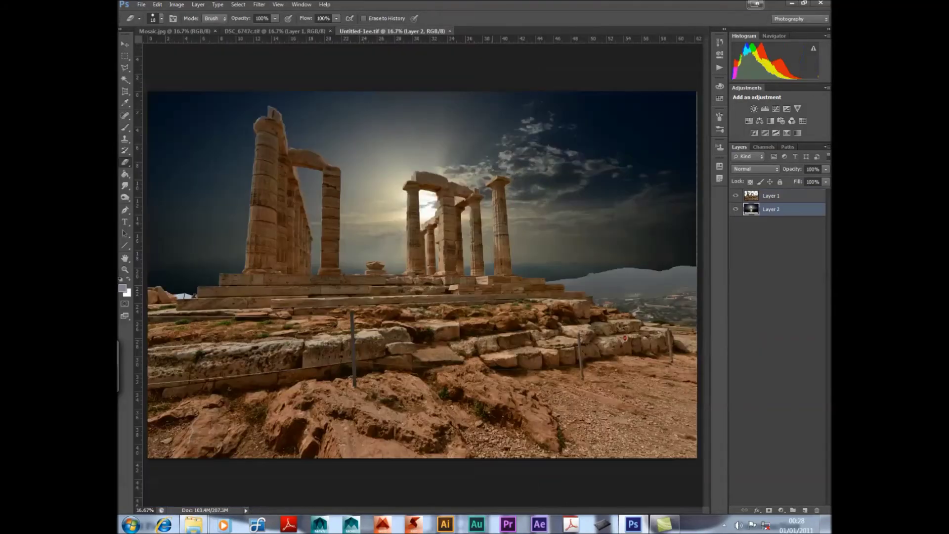
Compare the windmill sky composite with and without clouds, then close it.
key("ctrl+shift+Tab")
key("ctrl+z")
key("ctrl+z")
scroll(376, 297, "up", 3)
scroll(376, 297, "up", 2)
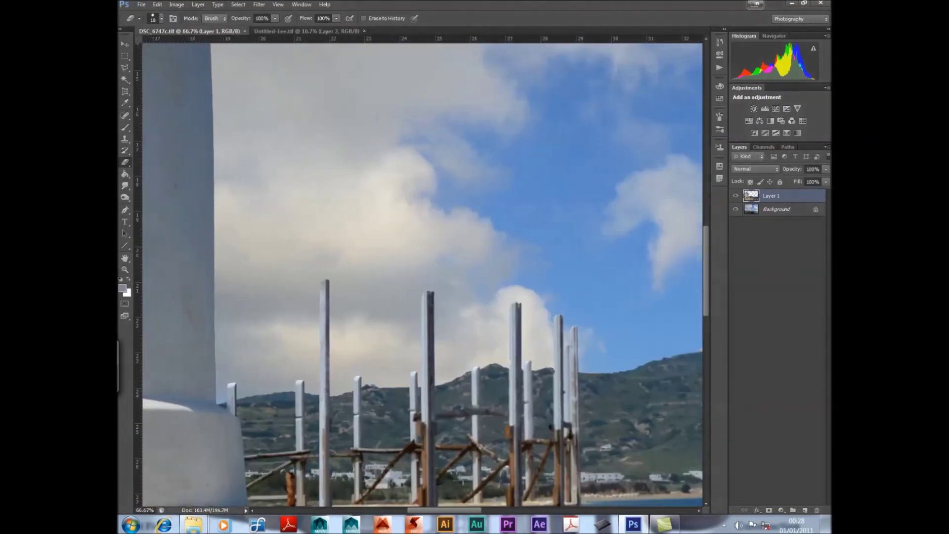
scroll(376, 296, "up", 2)
scroll(376, 297, "up", 1)
scroll(422, 275, "down", 1)
key("ctrl+0")
key("ctrl+w")
Check the temple layer over the sunset sky layer and zoom in on the right horizon.
key("alt+bracketleft")
key("ctrl+comma")
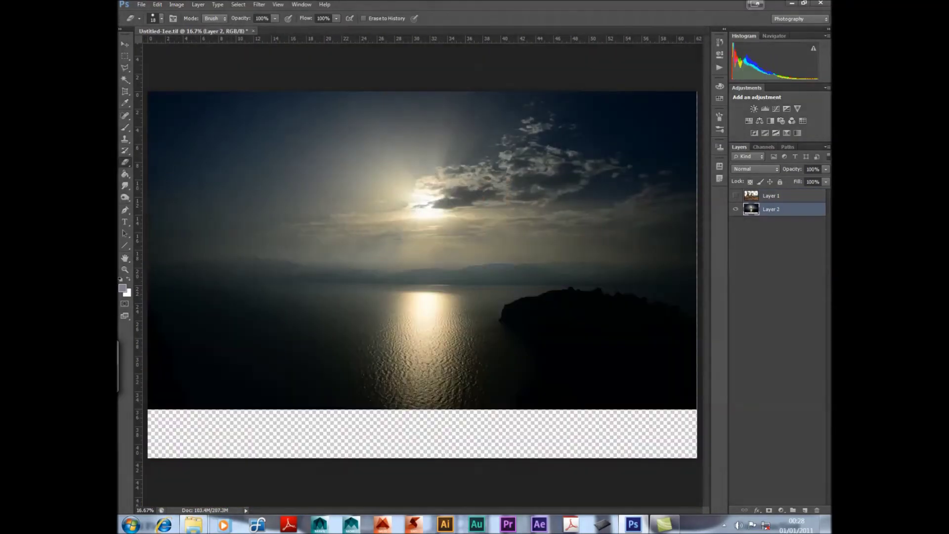
left_click(736, 196)
left_click(736, 196)
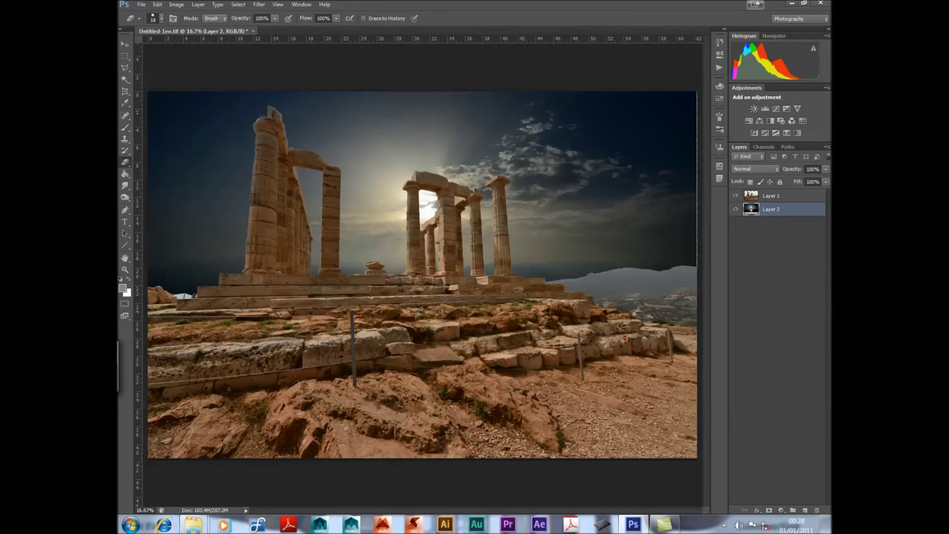
key("ctrl+plus")
key("ctrl+plus")
key("ctrl+plus")
On the temple photo layer, erase more of the photo along the mountain ridge.
scroll(422, 274, "right", 5)
scroll(422, 275, "right", 5)
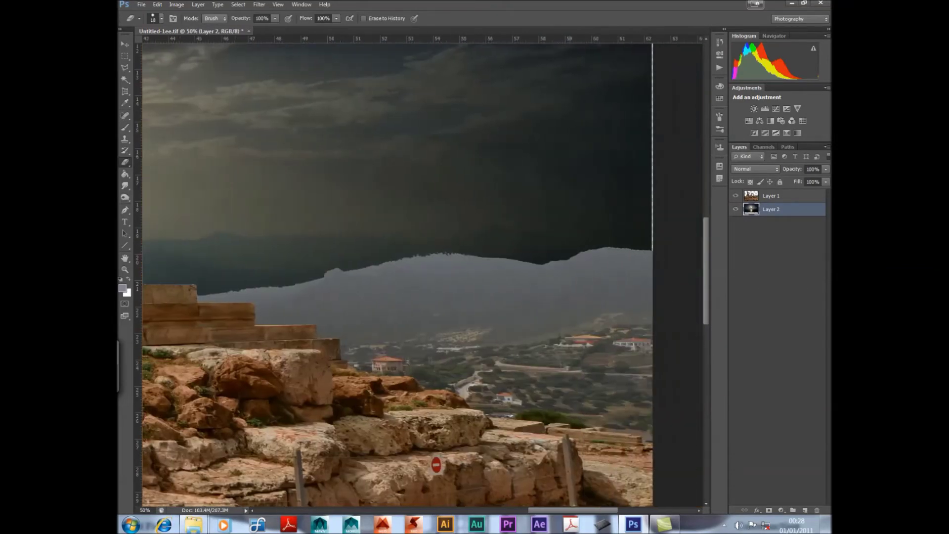
scroll(421, 275, "left", 3)
key("alt+bracketright")
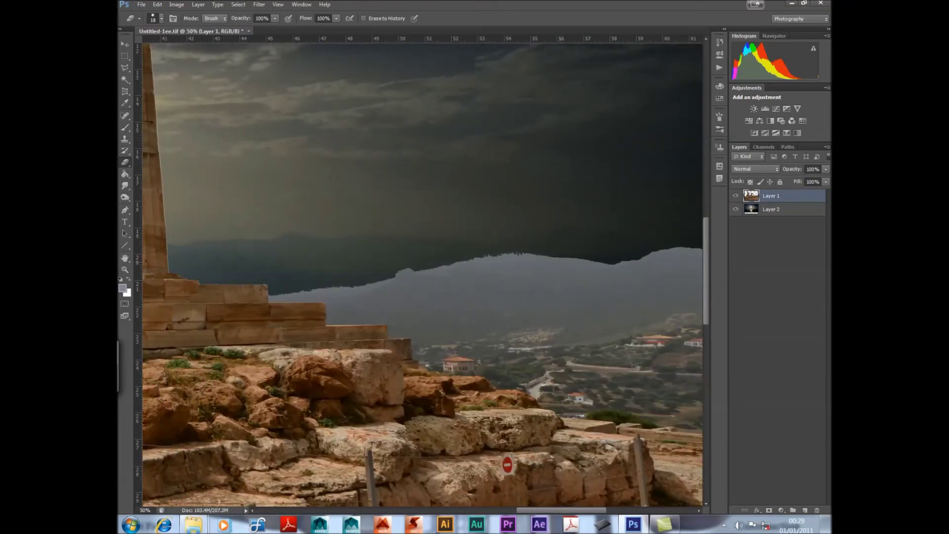
left_click_drag(565, 257, 411, 273)
left_click_drag(647, 257, 379, 281)
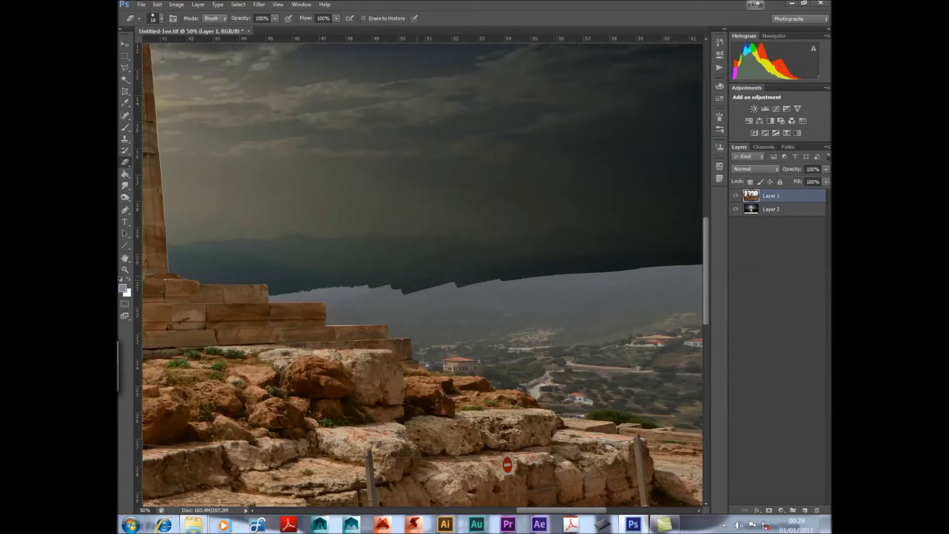
Magic Wand-select the grey band below the ridge and erase strokes across it.
key("w")
left_click(494, 306)
key("b")
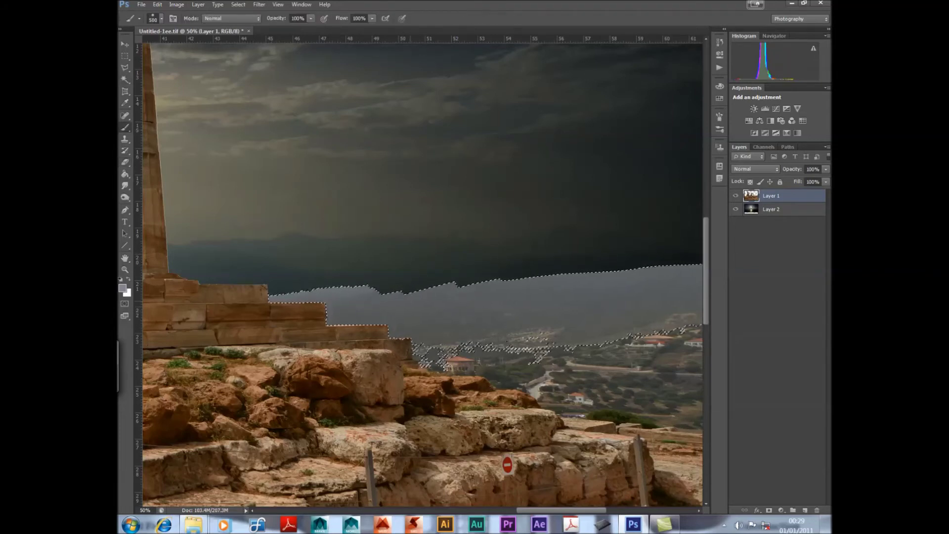
key("e")
mouse_move(330, 322)
left_mouse_down()
mouse_move(381, 294)
mouse_move(701, 270)
left_mouse_up()
left_click_drag(486, 294, 702, 285)
With a 68 px eraser at 57% opacity, erase the grey band to the right edge.
left_click_drag(275, 18, 256, 28)
left_click(161, 19)
left_click(229, 198)
key("Return")
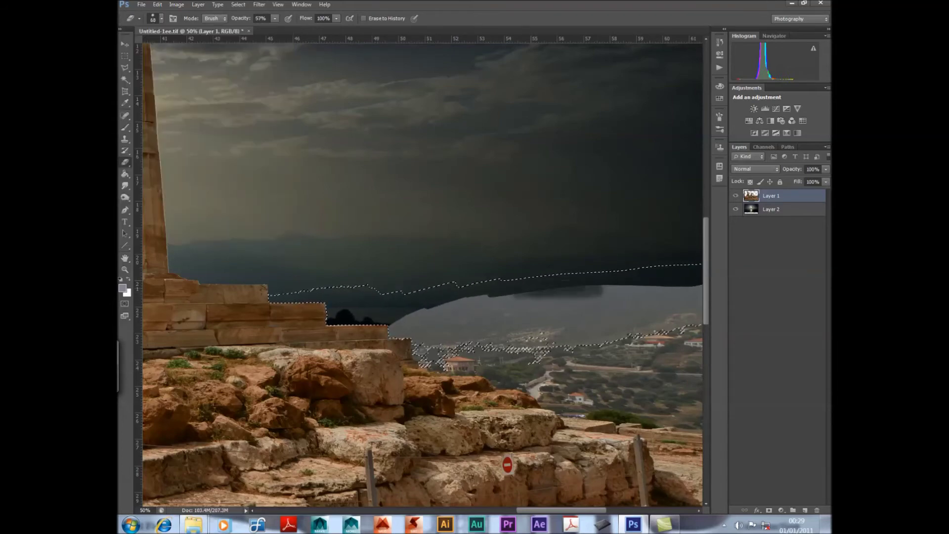
left_click_drag(514, 296, 702, 291)
left_click_drag(455, 304, 697, 294)
left_click_drag(524, 302, 410, 316)
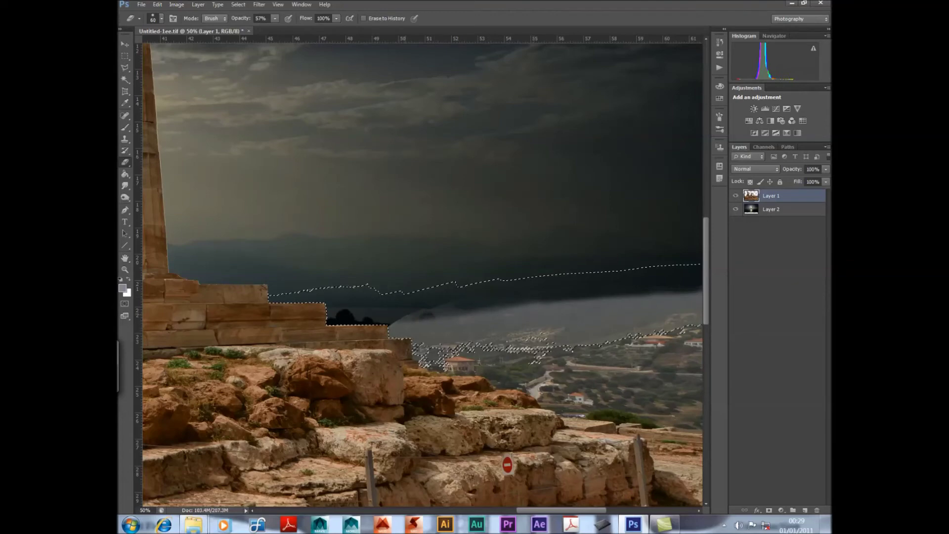
left_click_drag(702, 297, 400, 324)
left_click_drag(499, 311, 702, 291)
Softly erase the haze below the horizon at 24% opacity, then deselect.
key("2")
key("4")
scroll(420, 274, "down", 2)
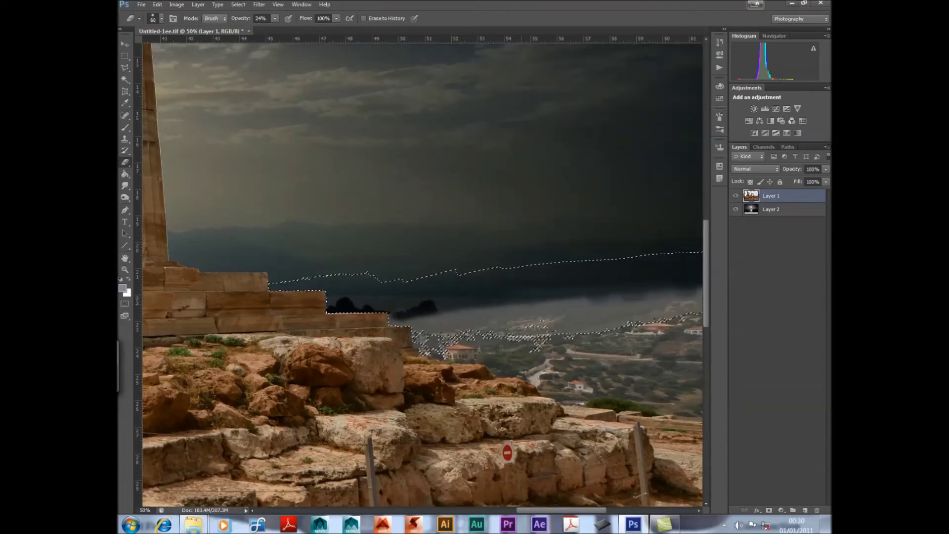
mouse_move(543, 309)
left_mouse_down()
mouse_move(405, 324)
mouse_move(593, 304)
left_mouse_up()
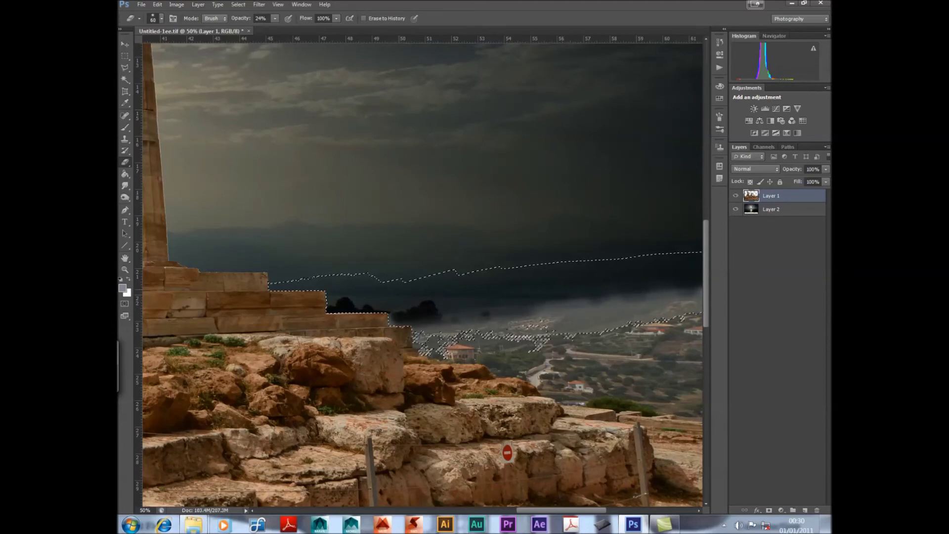
scroll(423, 275, "up", 1)
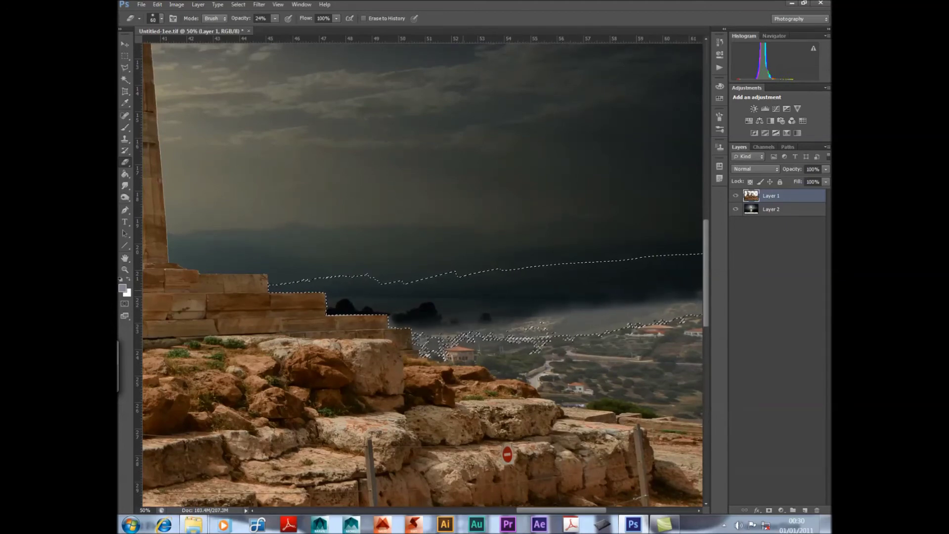
key("ctrl+minus")
key("ctrl+minus")
key("ctrl+minus")
key("ctrl+d")
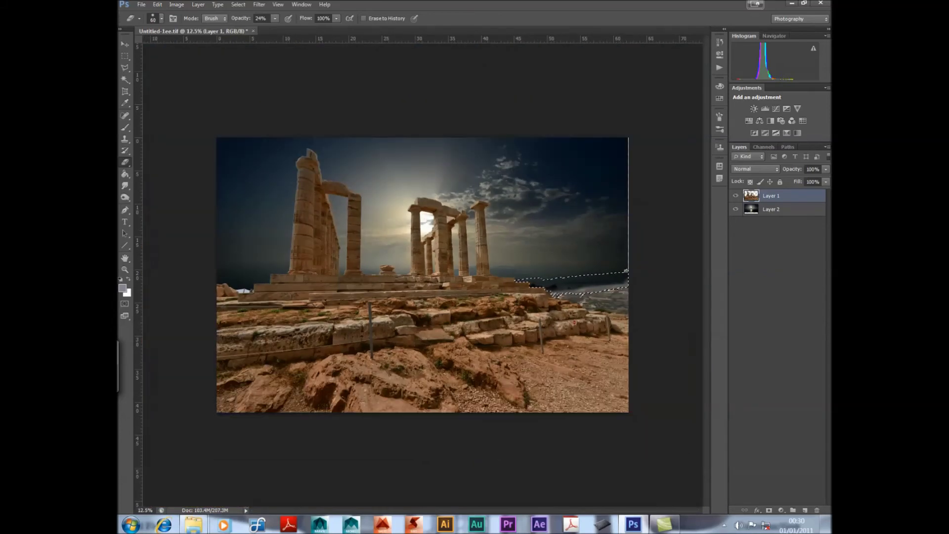
Make the sky layer active and nudge it right to close the edge gap.
key("m")
key("ctrl+minus")
key("alt+bracketleft")
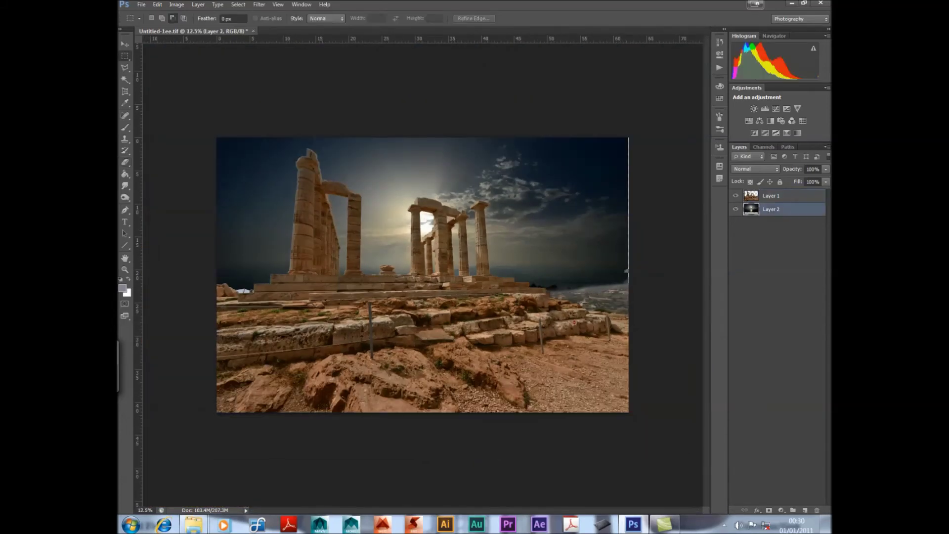
left_click_drag(495, 208, 509, 247)
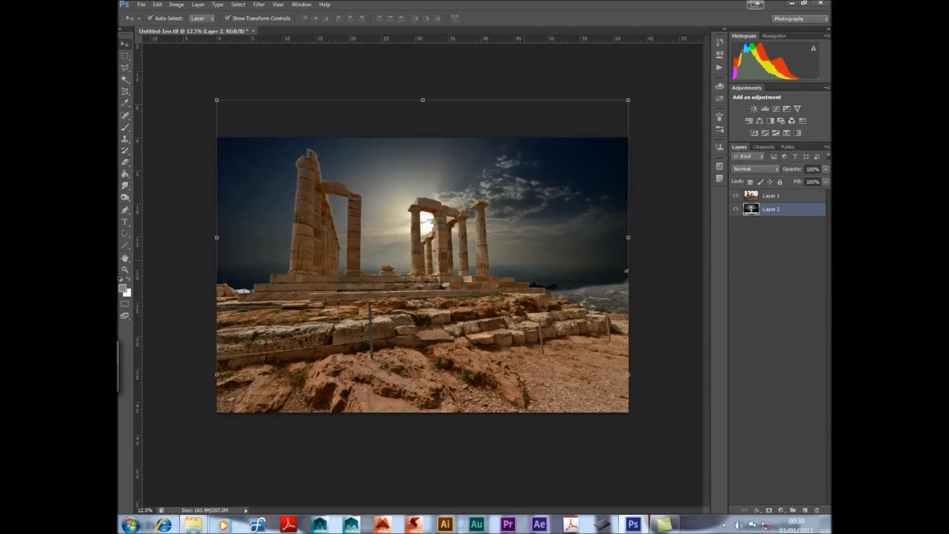
Zoom and pan to the temple steps, ready to adjust the eraser size.
key("ctrl+plus")
key("ctrl+plus")
key("ctrl+plus")
key("ctrl+plus")
scroll(423, 275, "left", 5)
scroll(423, 274, "left", 5)
scroll(423, 274, "left", 5)
scroll(423, 274, "left", 2)
key("ctrl+plus")
key("ctrl+plus")
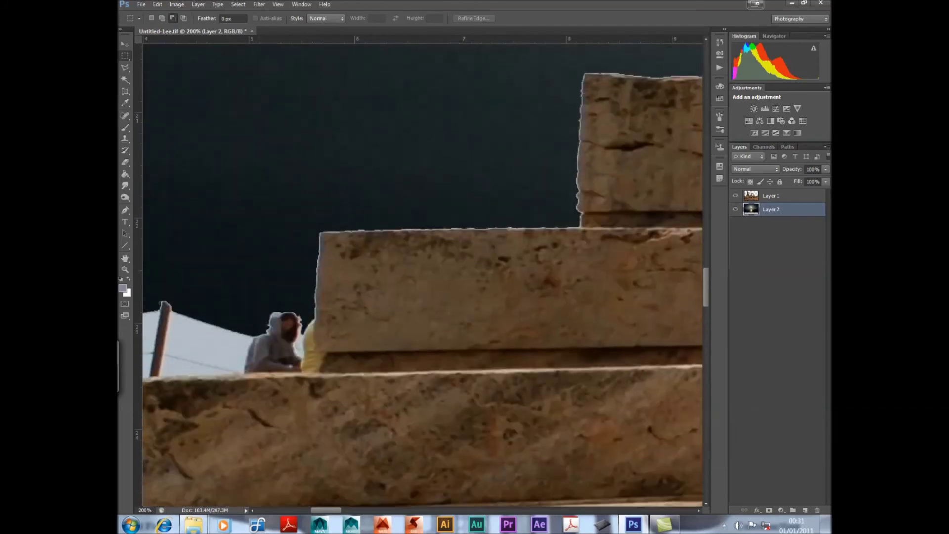
scroll(423, 274, "left", 1)
scroll(422, 274, "left", 5)
scroll(423, 275, "right", 1)
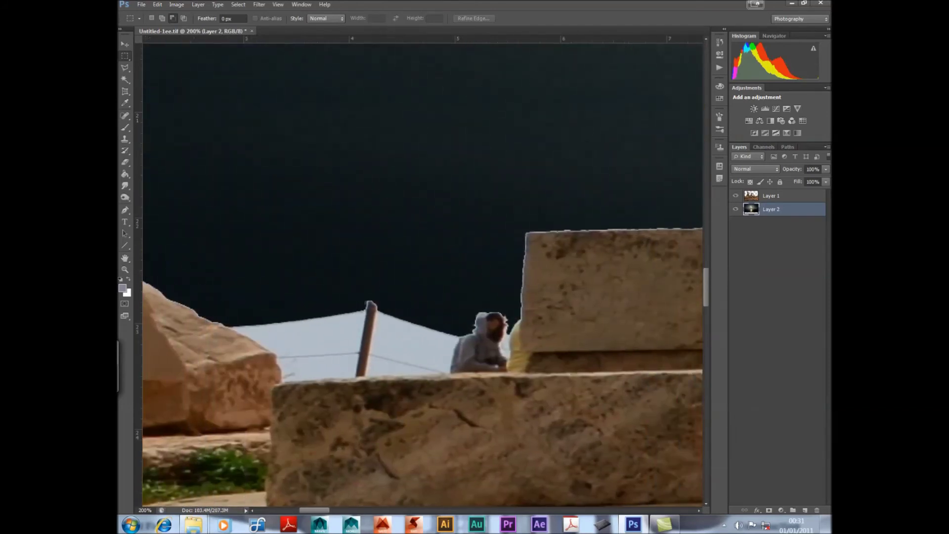
key("e")
left_click(161, 18)
With a 12 px eraser on the temple layer, erase the white canopy and figure's shoulder.
double_click(229, 112)
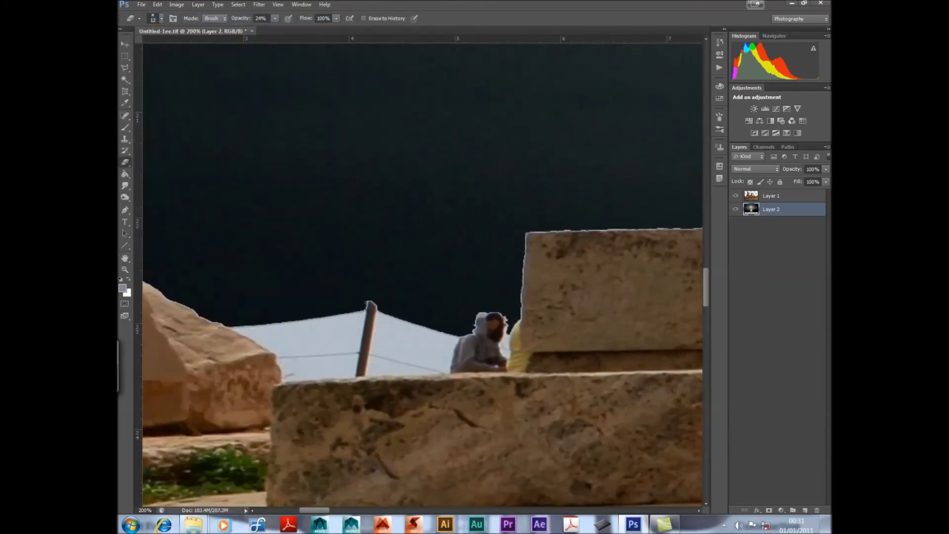
key("alt+bracketright")
left_click_drag(280, 28, 312, 29)
mouse_move(368, 309)
left_mouse_down()
mouse_move(346, 331)
mouse_move(297, 341)
mouse_move(489, 326)
left_mouse_up()
mouse_move(366, 346)
left_mouse_down()
mouse_move(480, 351)
mouse_move(305, 350)
left_mouse_up()
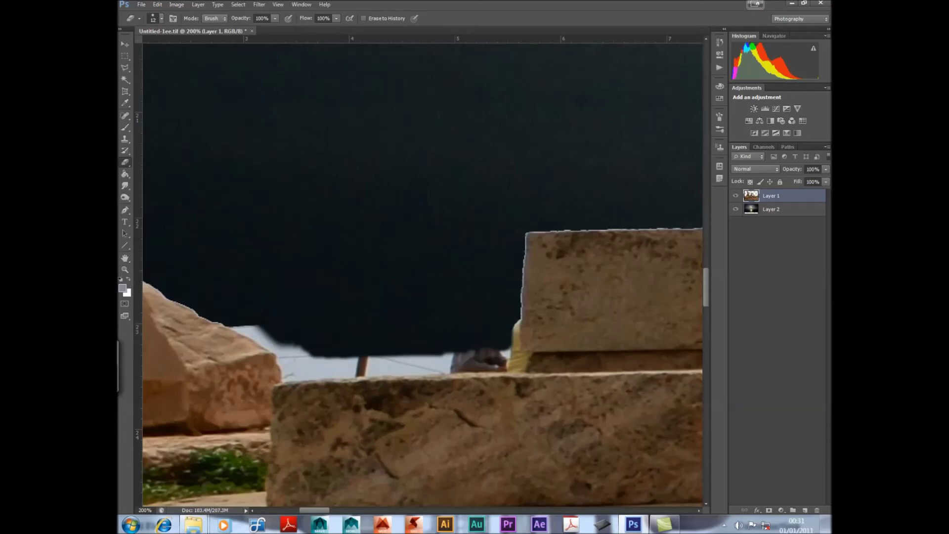
Magic Wand-select the light sky patches behind the blocks and erase them.
key("w")
left_click(296, 366)
key("e")
left_click_drag(232, 329, 346, 373)
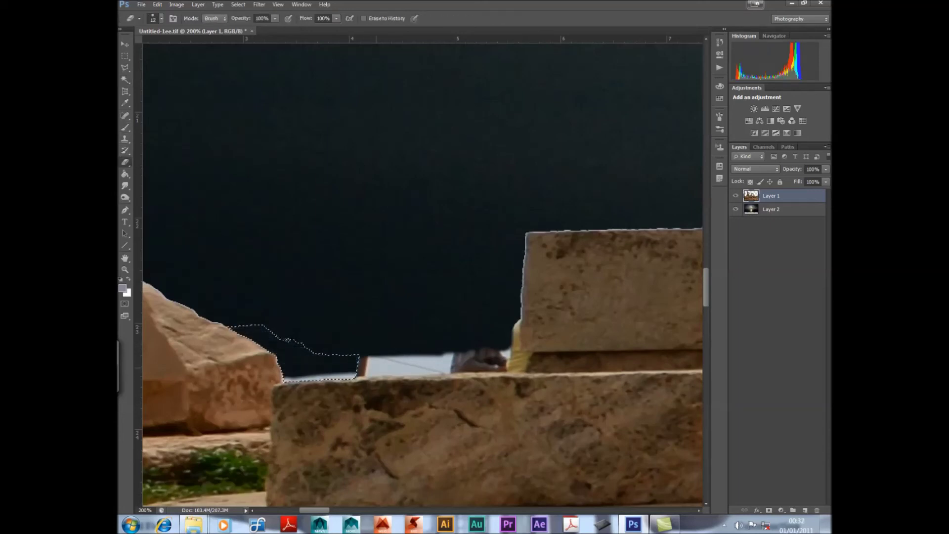
key("w")
key("e")
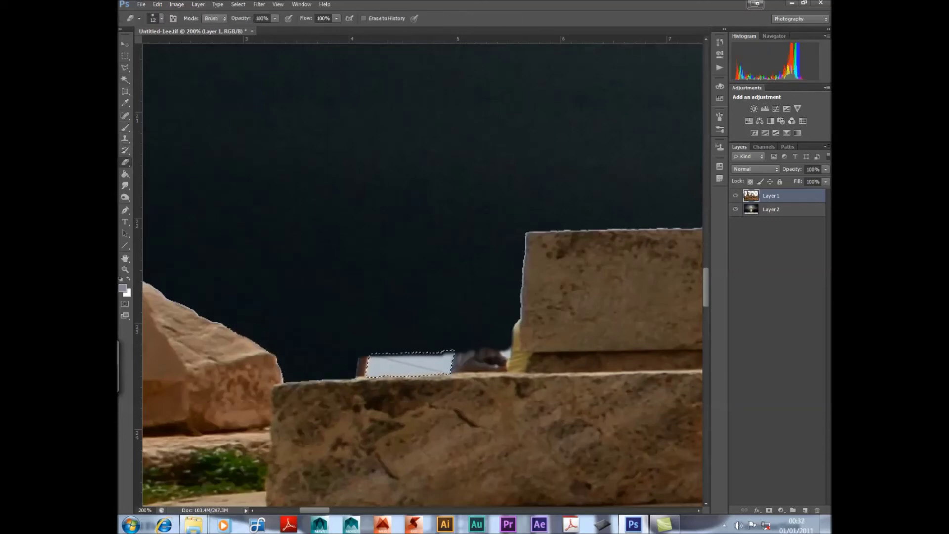
left_click_drag(373, 358, 448, 370)
Select the dark figure and yellow patch, then close the temple composite without saving.
key("w")
left_click(482, 359)
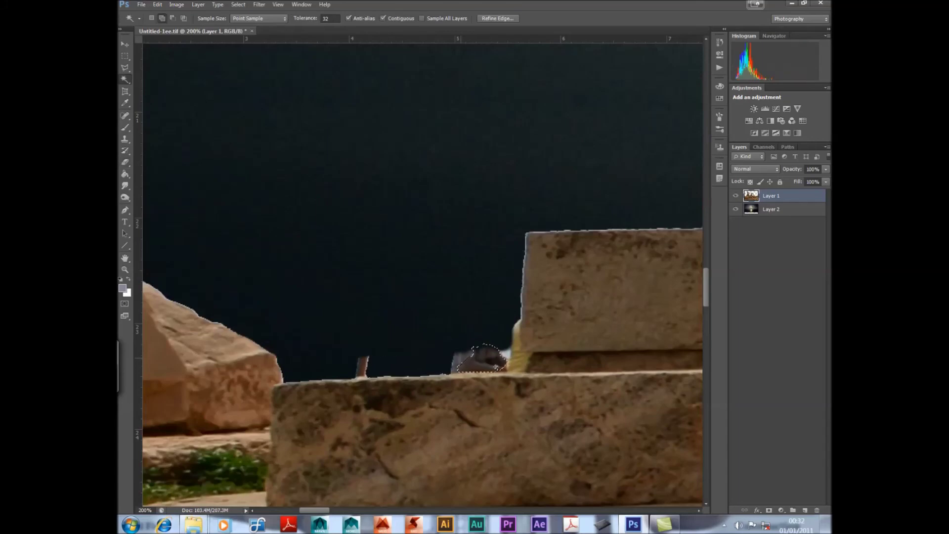
left_click(519, 346, "shift")
key("e")
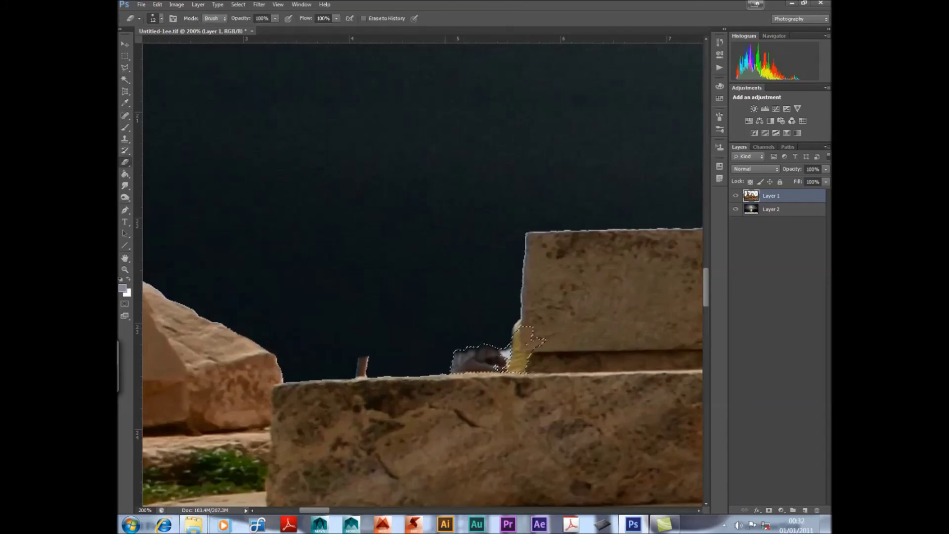
key("m")
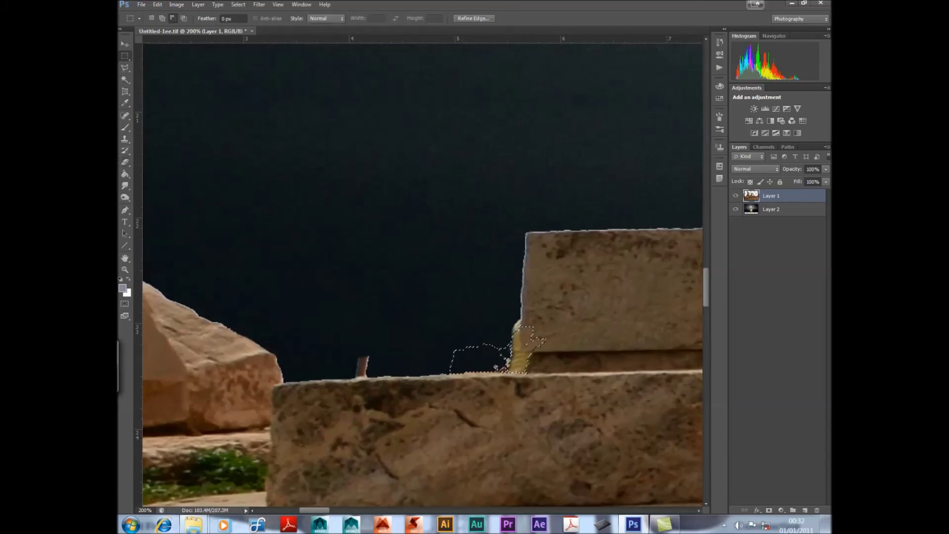
key("ctrl+0")
key("ctrl+w")
key("n")
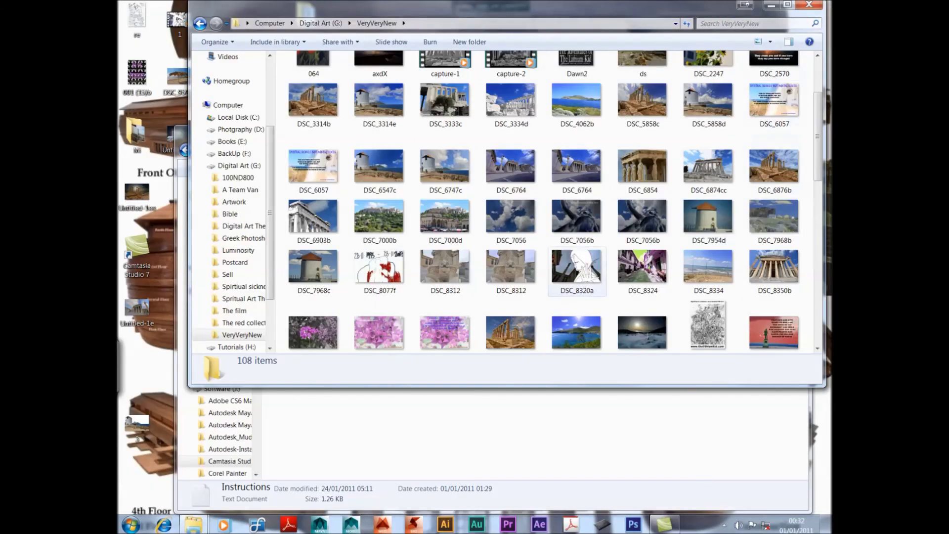
Open DSC_7056b in Windows Photo Viewer and step forward toward the windmill photos.
double_click(576, 217)
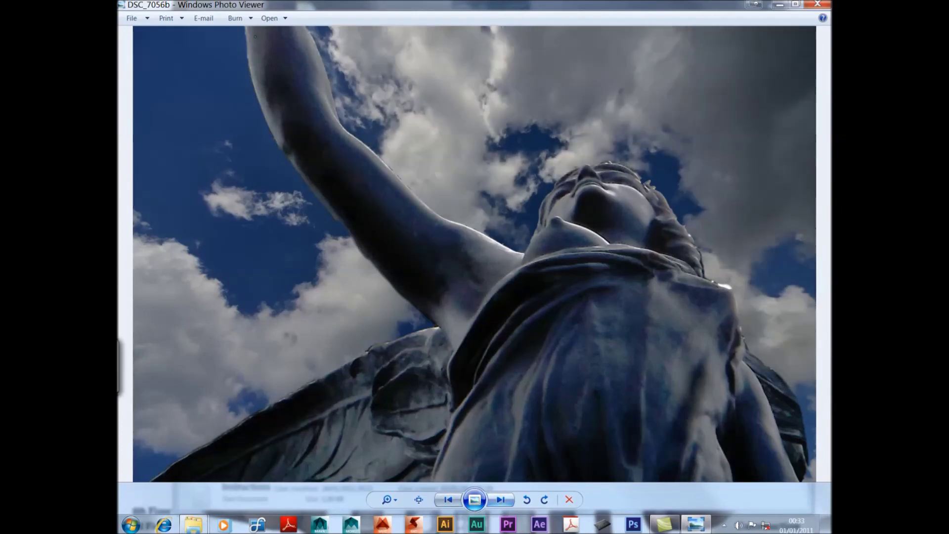
key("Right")
key("Right")
key("Right")
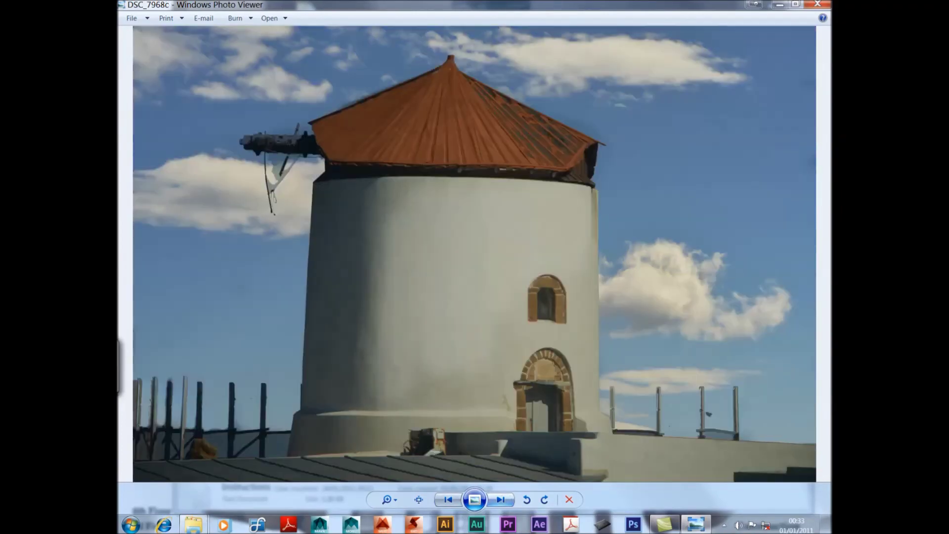